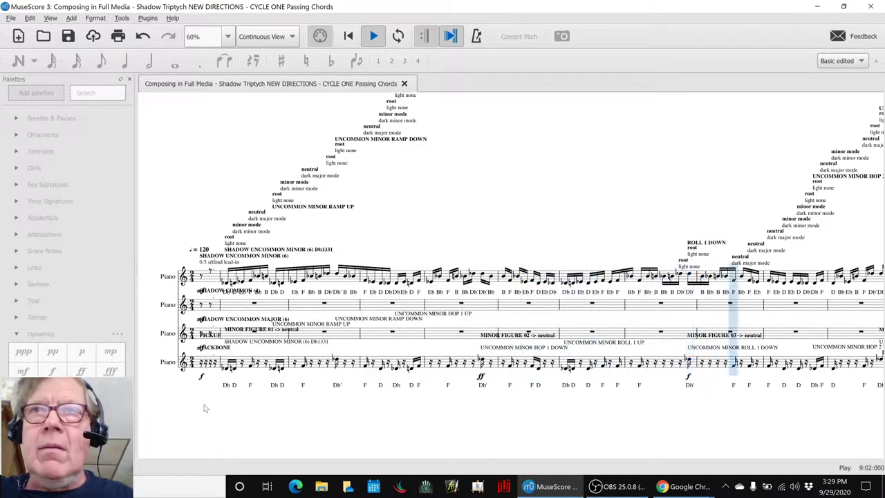
- Stop score playback and bring the Composing in Full Media spreadsheet to the front
{"action": "key", "text": "space"}
{"action": "key", "text": "n"}
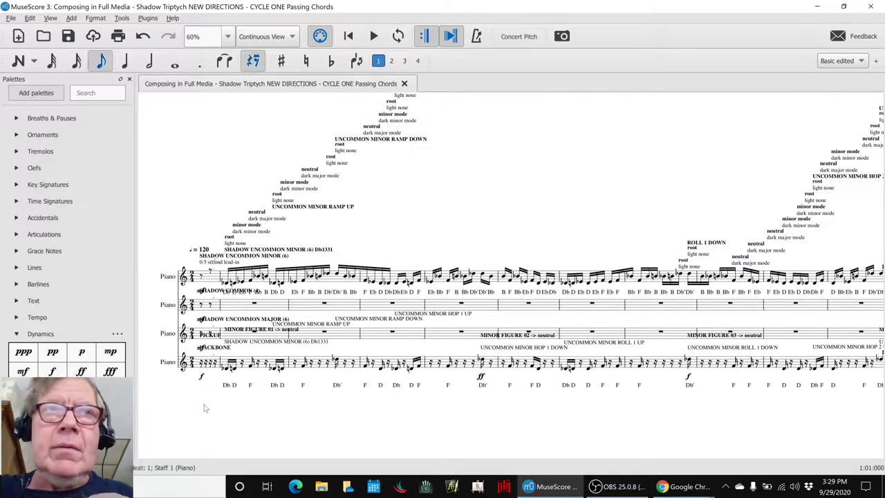
{"action": "key", "text": "alt+Tab"}
{"action": "key", "text": "alt+Tab"}
{"action": "key", "text": "alt+Tab"}
{"action": "key", "text": "alt+Tab"}
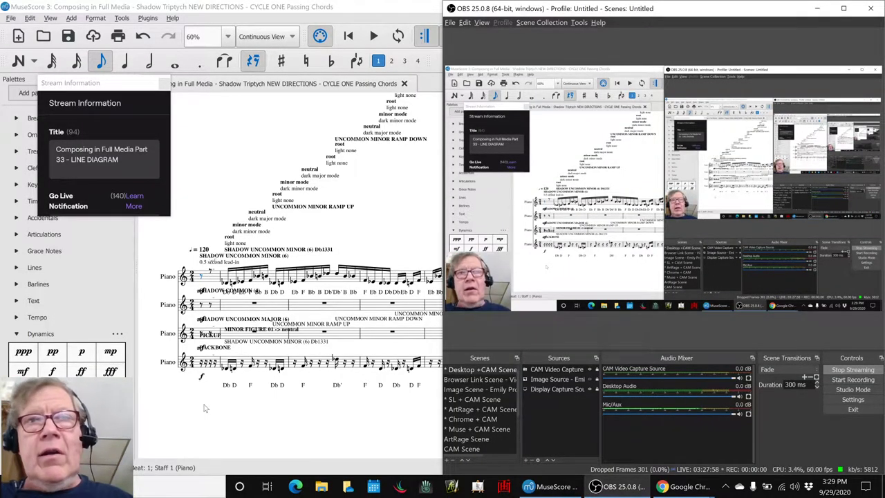
{"action": "left_click", "coordinate": [595, 487]}
{"action": "key", "text": "alt+Tab"}
{"action": "key", "text": "alt+Tab"}
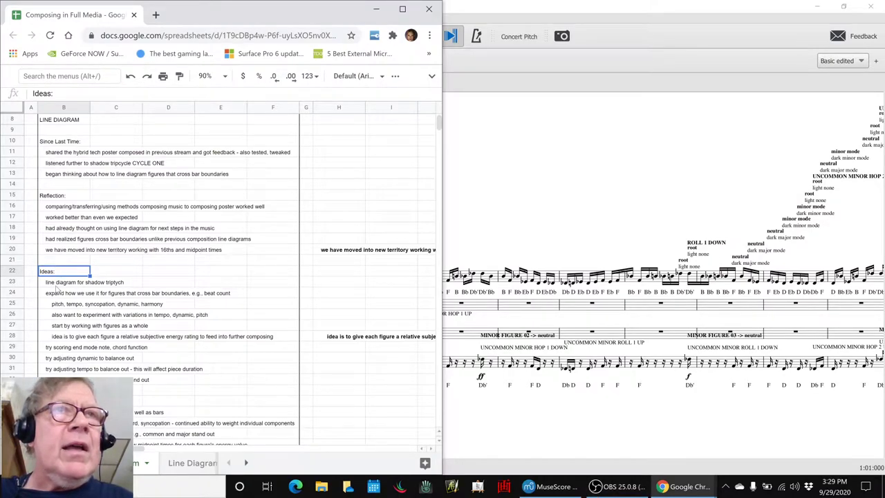
- Read Ideas B23–B24 on the line diagram and bar-crossing figures, then return to the score
{"action": "left_click", "coordinate": [59, 286]}
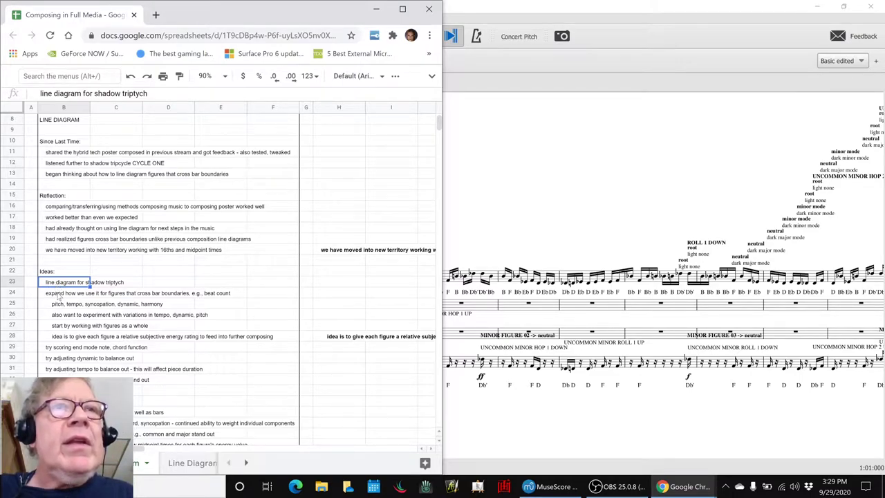
{"action": "left_click", "coordinate": [60, 294]}
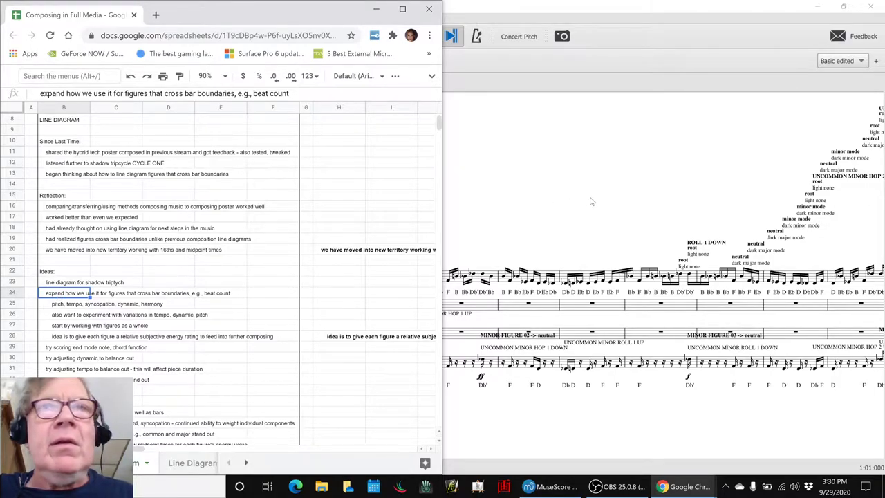
{"action": "left_click", "coordinate": [615, 199]}
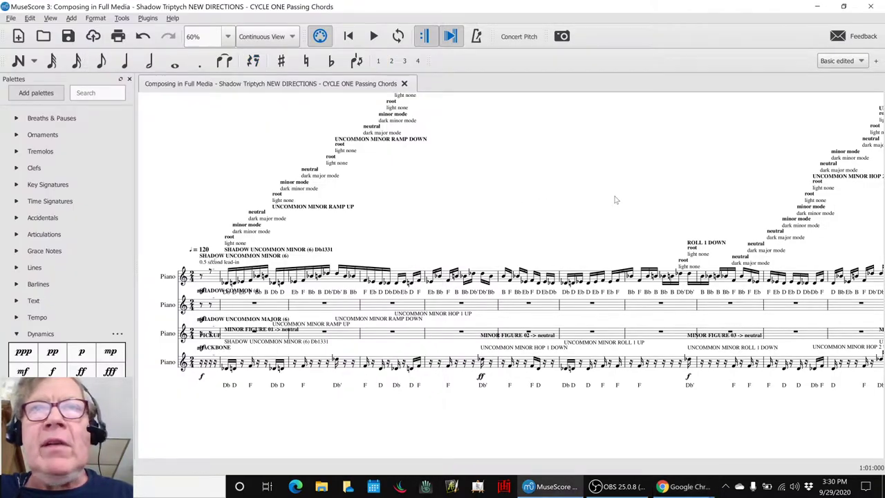
- Range-select the bottom staff from measure 2 through measure 5, then show the figure timing table
{"action": "left_click", "coordinate": [227, 374]}
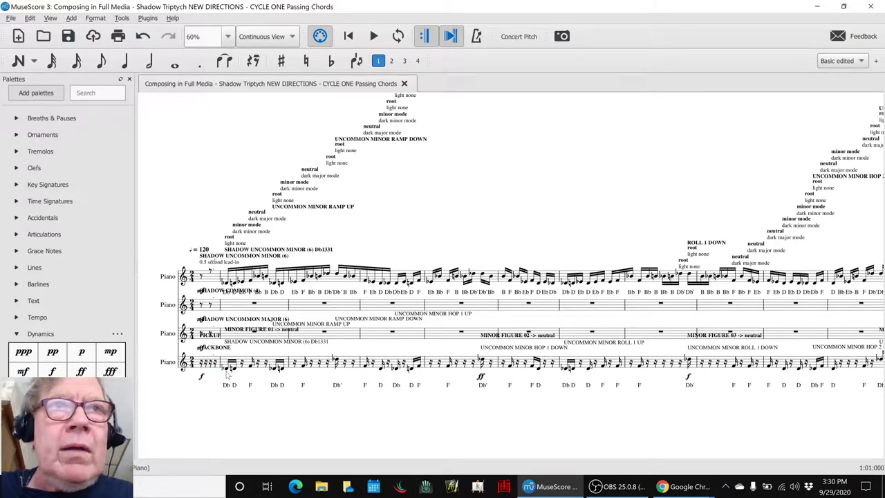
{"action": "left_click", "coordinate": [227, 371]}
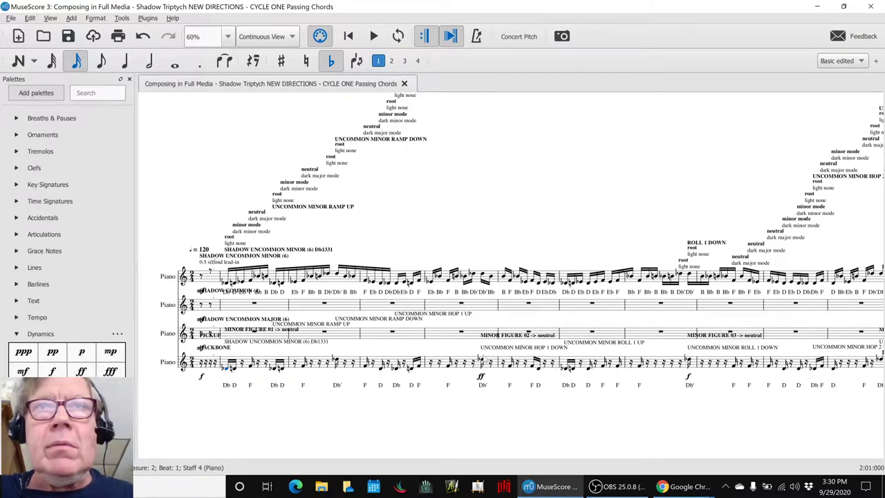
{"action": "left_click", "coordinate": [476, 364], "text": "shift"}
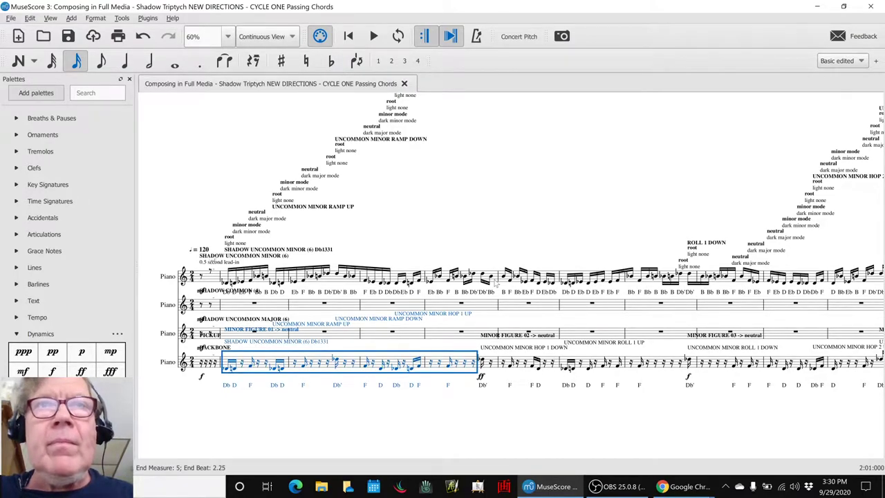
{"action": "scroll", "coordinate": [497, 284], "scroll_direction": "down", "scroll_amount": 2}
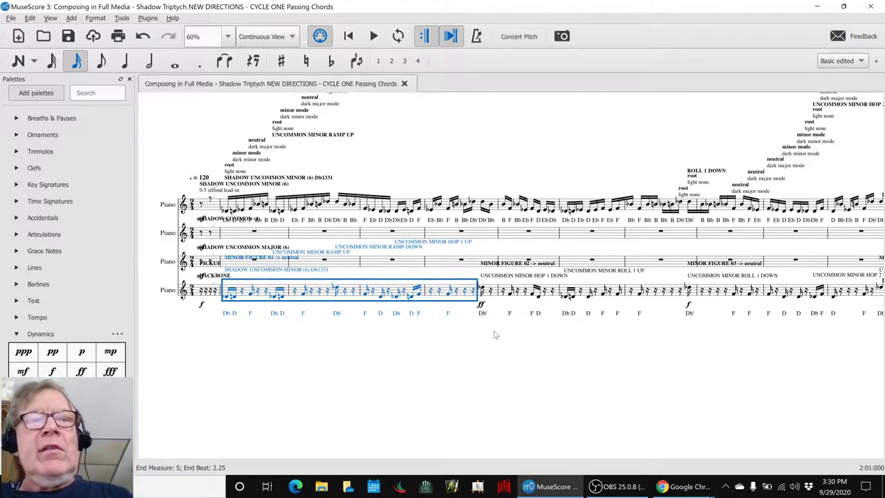
{"action": "key", "text": "alt+Tab"}
{"action": "key", "text": "alt+Tab"}
{"action": "key", "text": "alt+Tab"}
{"action": "key", "text": "alt+Tab"}
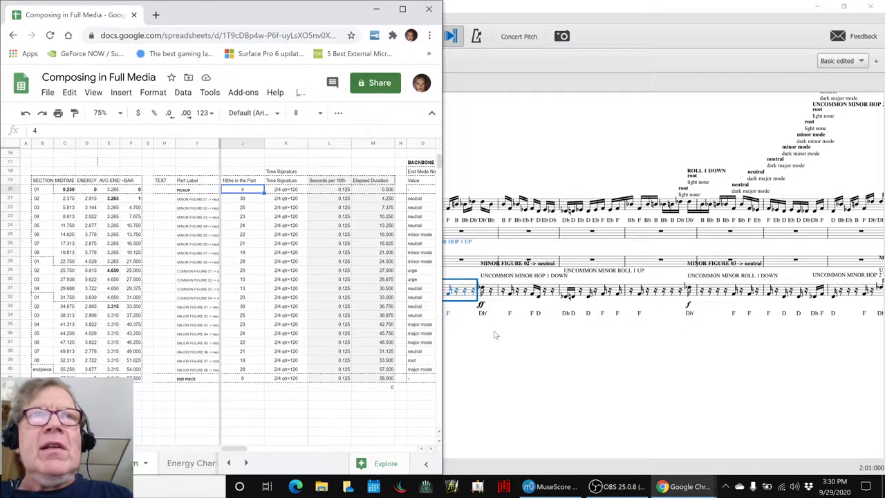
- Check the minor figures' 16ths counts down column J (25, 23, 24, 22)
{"action": "left_click", "coordinate": [239, 200]}
{"action": "left_click", "coordinate": [237, 208]}
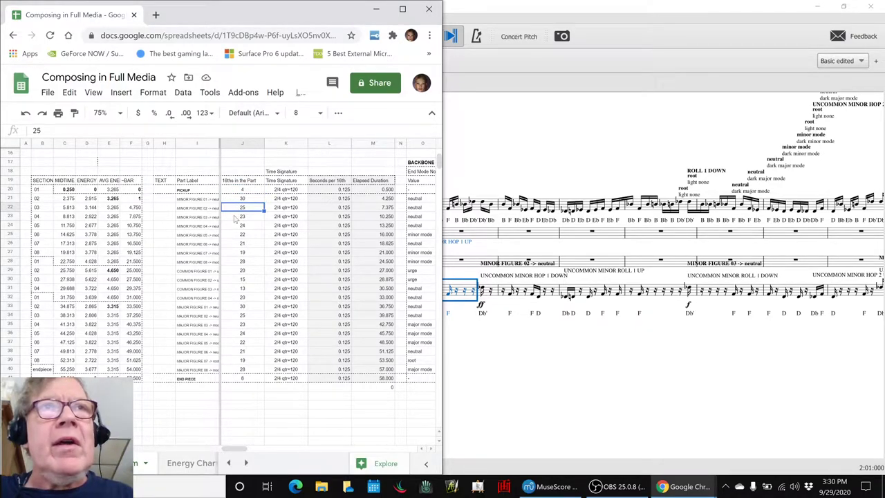
{"action": "left_click", "coordinate": [235, 218]}
{"action": "left_click", "coordinate": [232, 226]}
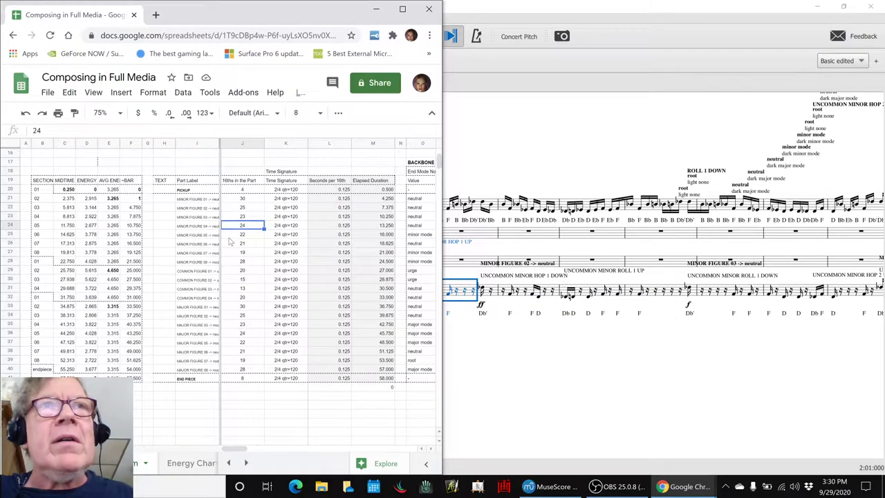
{"action": "left_click", "coordinate": [231, 236]}
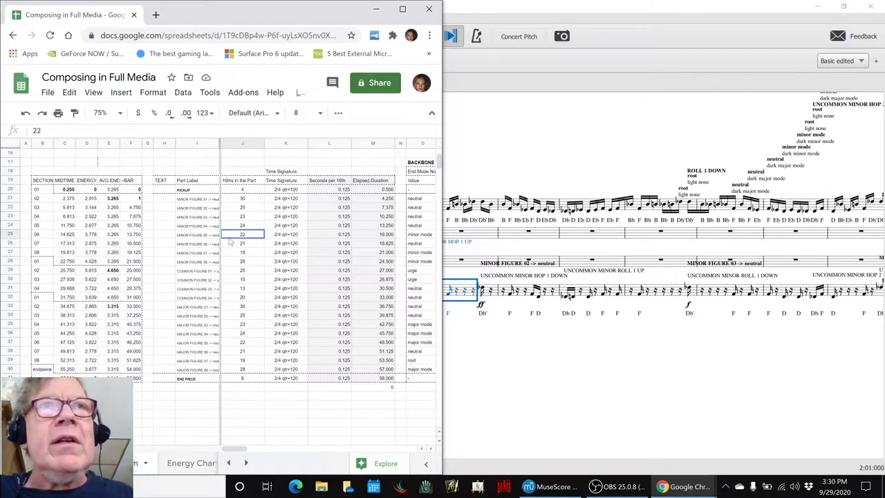
- Read the MINOR FIGURE 01 and 02 labels and the M22 elapsed-duration formula
{"action": "left_click", "coordinate": [205, 199]}
{"action": "left_click", "coordinate": [234, 200]}
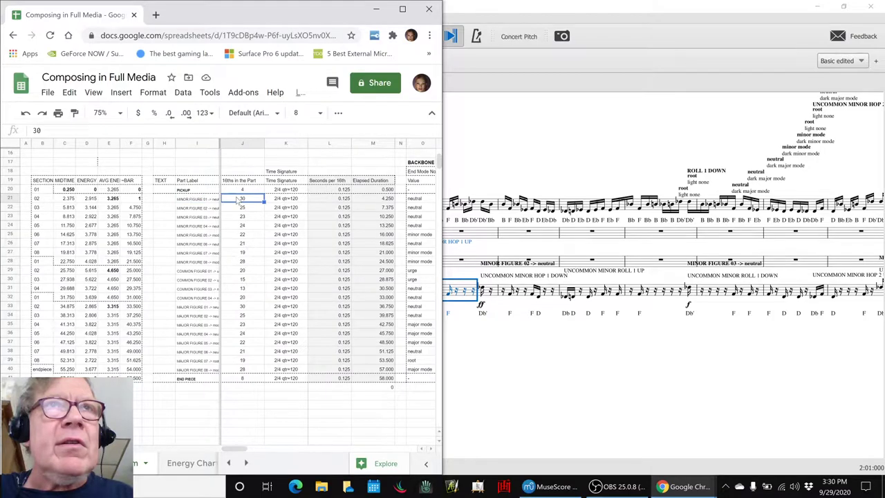
{"action": "left_click", "coordinate": [201, 209]}
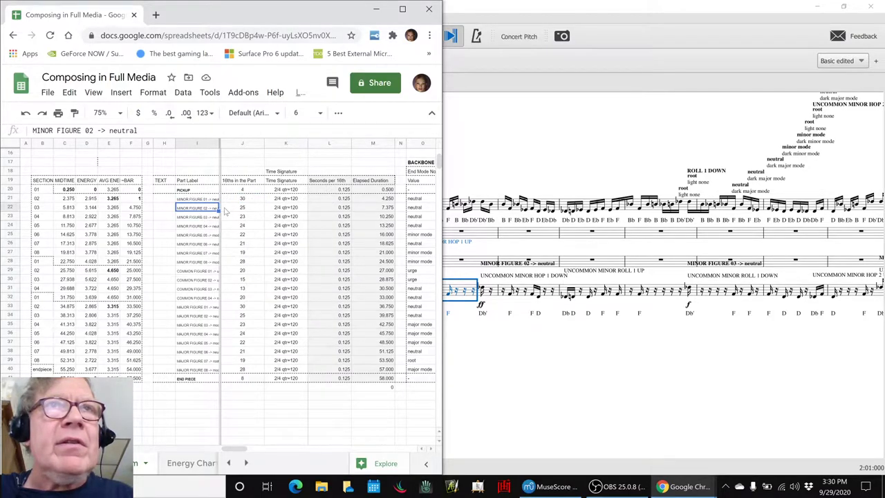
{"action": "left_click", "coordinate": [235, 210]}
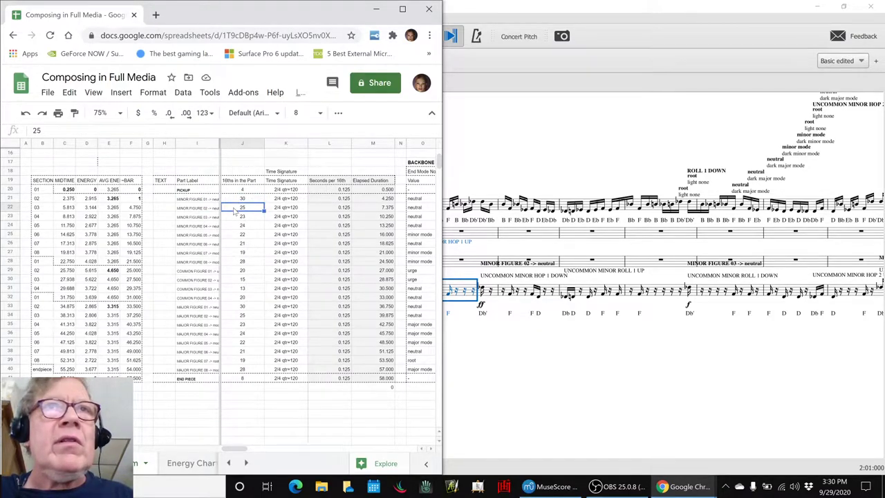
{"action": "left_click", "coordinate": [371, 209]}
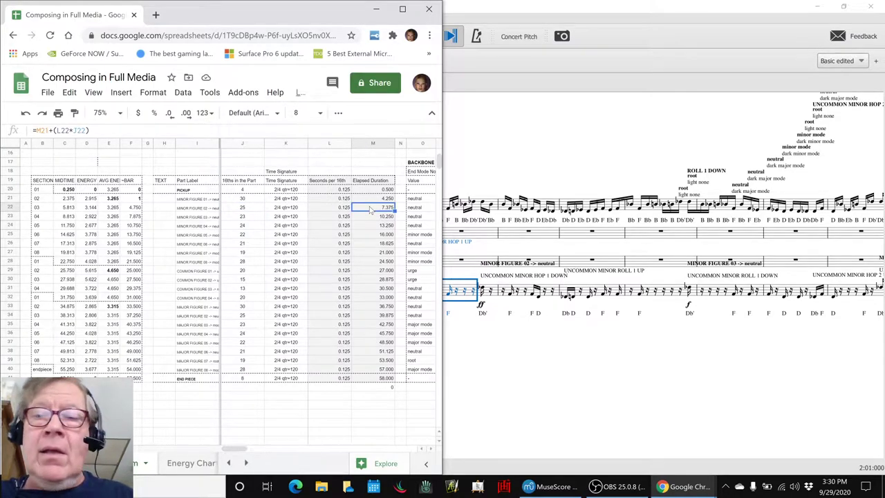
{"action": "key", "text": "alt+Tab"}
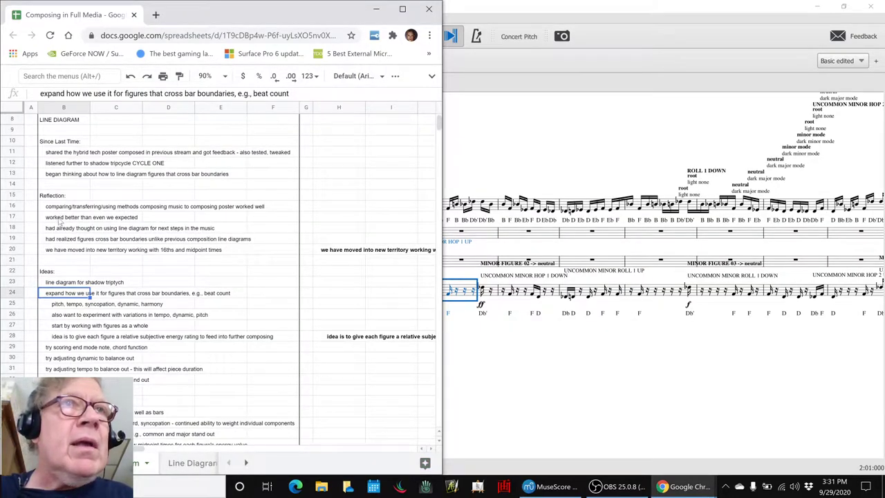
- Read the H20 note on 16ths and midpoint times and the B36 note on added energy scores
{"action": "left_click", "coordinate": [320, 250]}
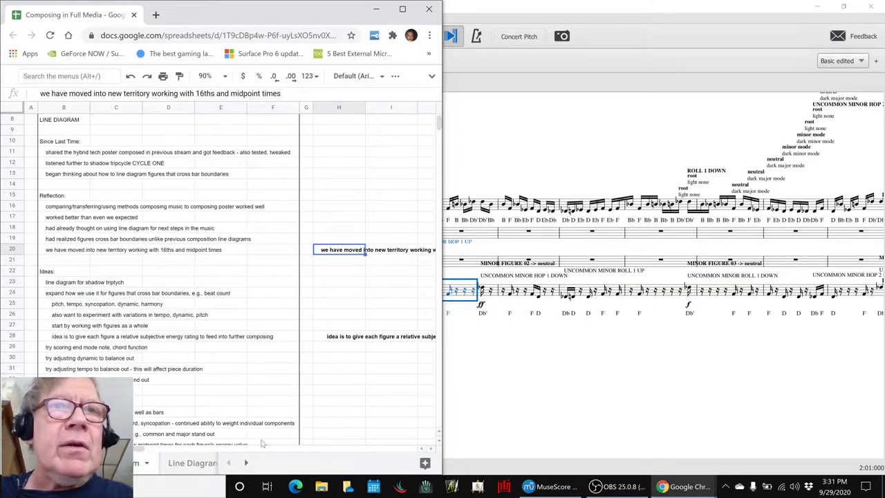
{"action": "scroll", "coordinate": [231, 276], "scroll_direction": "right", "scroll_amount": 4}
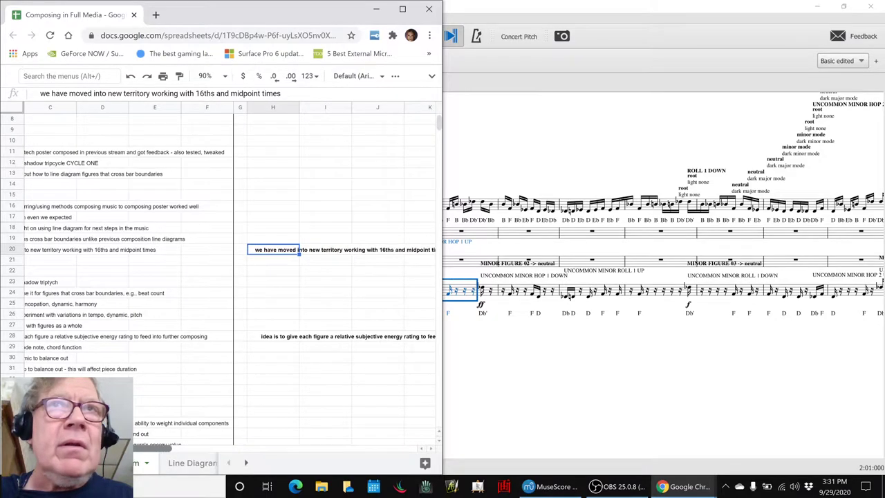
{"action": "scroll", "coordinate": [230, 277], "scroll_direction": "left", "scroll_amount": 3}
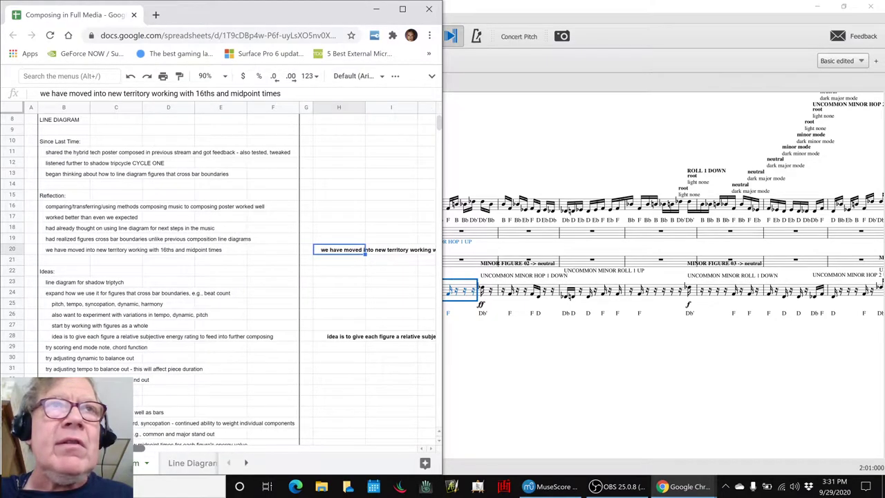
{"action": "scroll", "coordinate": [135, 252], "scroll_direction": "down", "scroll_amount": 3}
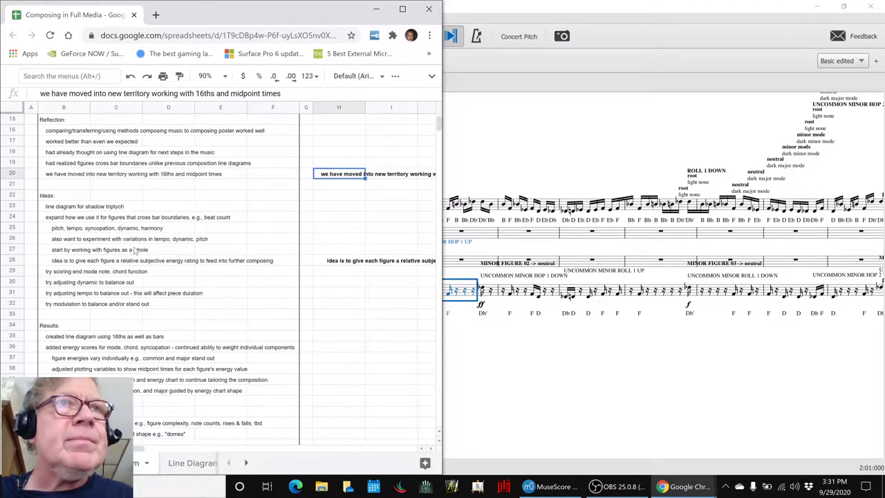
{"action": "scroll", "coordinate": [152, 235], "scroll_direction": "down", "scroll_amount": 3}
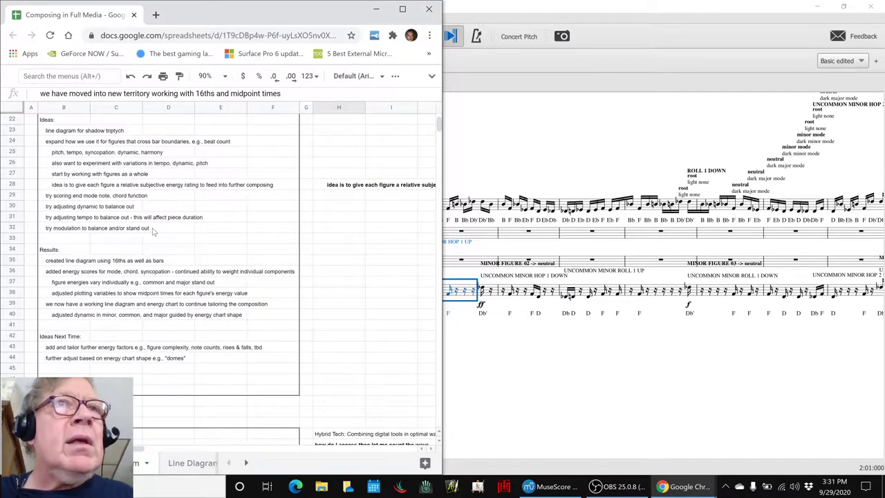
{"action": "left_click", "coordinate": [58, 274]}
{"action": "key", "text": "alt+Tab"}
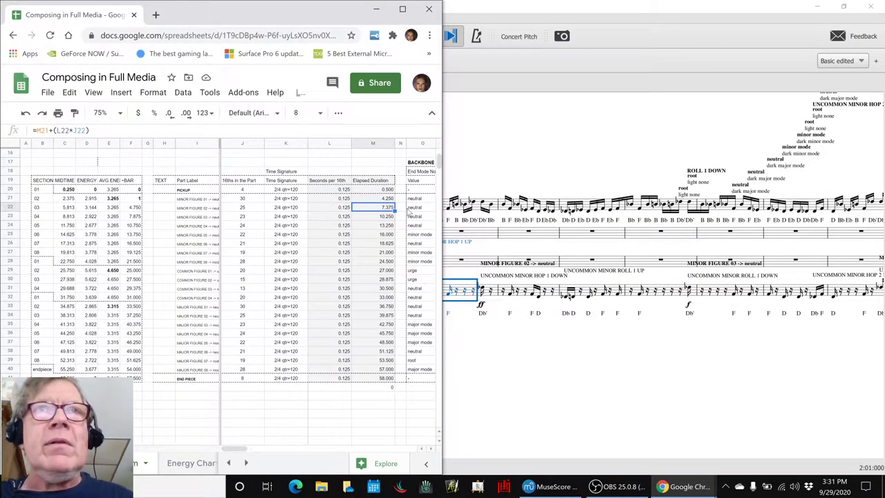
- Review the end mode values and the minor/major and urge end-mode note scores
{"action": "left_click", "coordinate": [410, 210]}
{"action": "key", "text": "Right"}
{"action": "key", "text": "Right"}
{"action": "key", "text": "Left"}
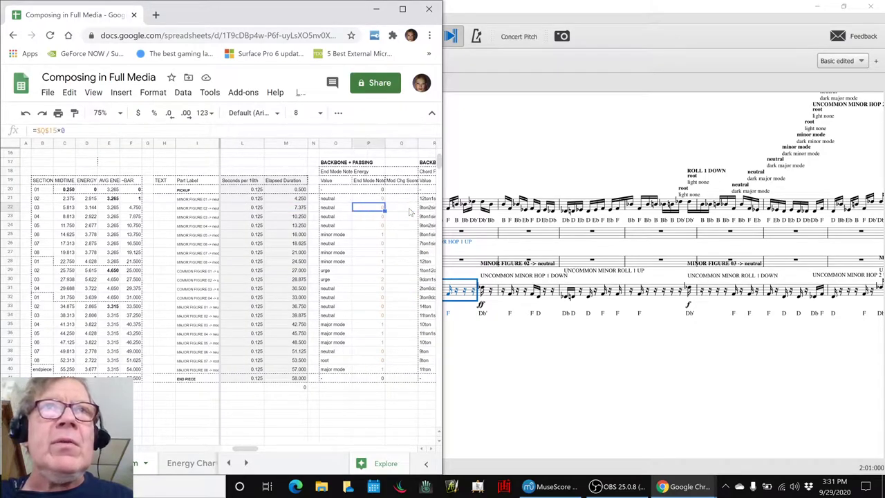
{"action": "key", "text": "Right"}
{"action": "key", "text": "Right"}
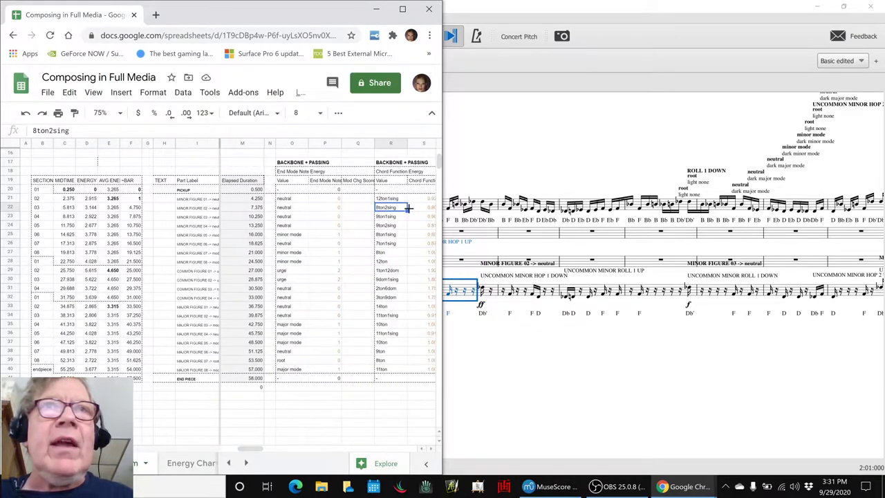
{"action": "key", "text": "Up"}
{"action": "key", "text": "Up"}
{"action": "key", "text": "Up"}
{"action": "key", "text": "Up"}
{"action": "key", "text": "Up"}
{"action": "key", "text": "Up"}
{"action": "key", "text": "Up"}
{"action": "key", "text": "Up"}
{"action": "key", "text": "Up"}
{"action": "key", "text": "Up"}
{"action": "key", "text": "Up"}
{"action": "key", "text": "Up"}
{"action": "key", "text": "Up"}
{"action": "key", "text": "Up"}
{"action": "key", "text": "Up"}
{"action": "key", "text": "Up"}
{"action": "key", "text": "Up"}
{"action": "key", "text": "Up"}
{"action": "key", "text": "Up"}
{"action": "key", "text": "Up"}
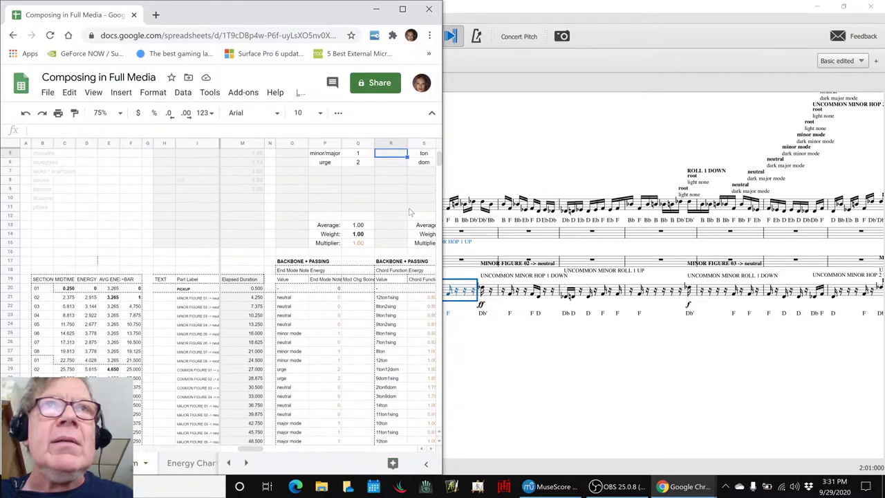
{"action": "key", "text": "Down"}
{"action": "key", "text": "Down"}
{"action": "key", "text": "Down"}
{"action": "key", "text": "Left"}
{"action": "key", "text": "Up"}
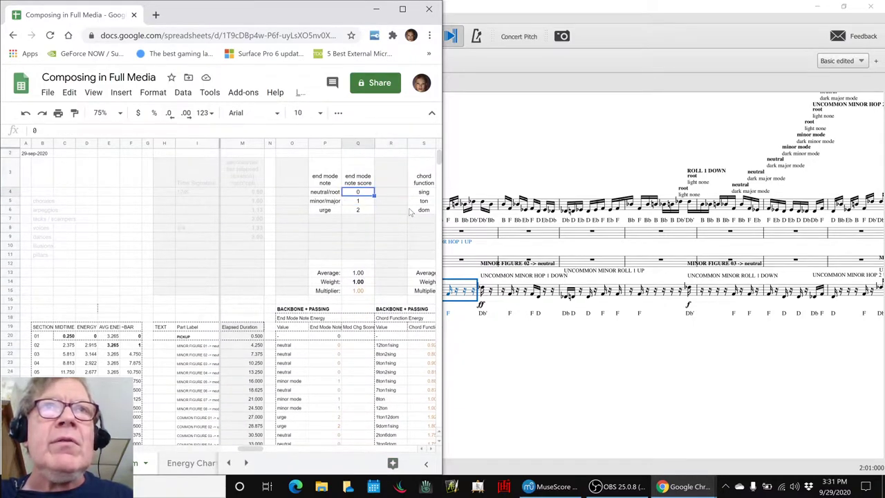
{"action": "key", "text": "Down"}
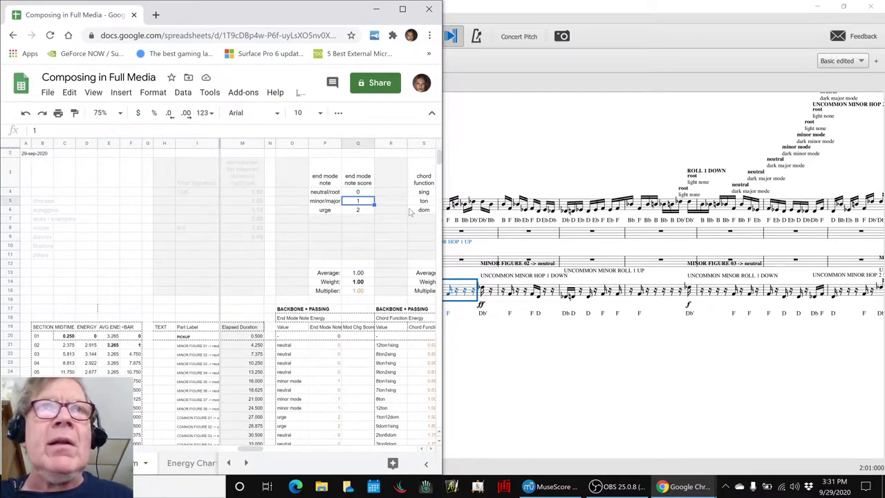
{"action": "key", "text": "Down"}
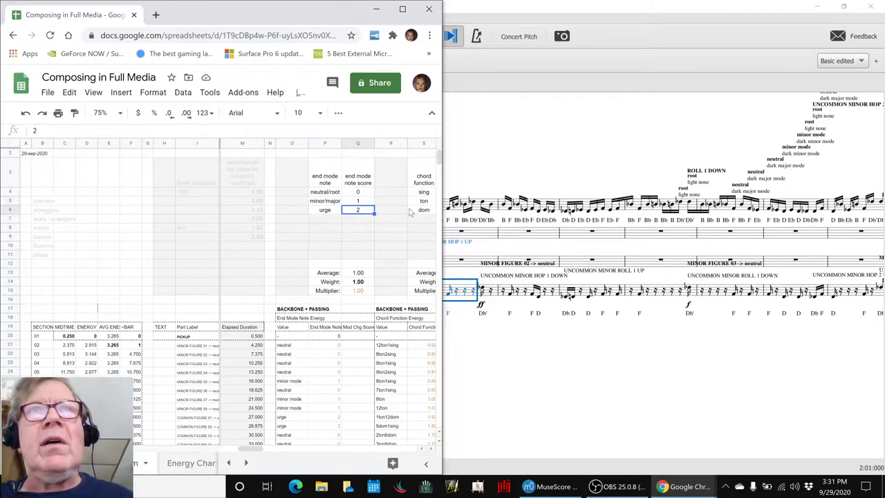
{"action": "key", "text": "Down"}
{"action": "key", "text": "Down"}
{"action": "key", "text": "Down"}
{"action": "key", "text": "Down"}
{"action": "key", "text": "Down"}
{"action": "key", "text": "Down"}
{"action": "key", "text": "Down"}
{"action": "key", "text": "Down"}
{"action": "key", "text": "Down"}
{"action": "key", "text": "Down"}
{"action": "key", "text": "Down"}
{"action": "key", "text": "Down"}
{"action": "key", "text": "Down"}
{"action": "key", "text": "Down"}
{"action": "key", "text": "Down"}
{"action": "key", "text": "Down"}
{"action": "key", "text": "Down"}
{"action": "key", "text": "Down"}
{"action": "key", "text": "Down"}
{"action": "key", "text": "Down"}
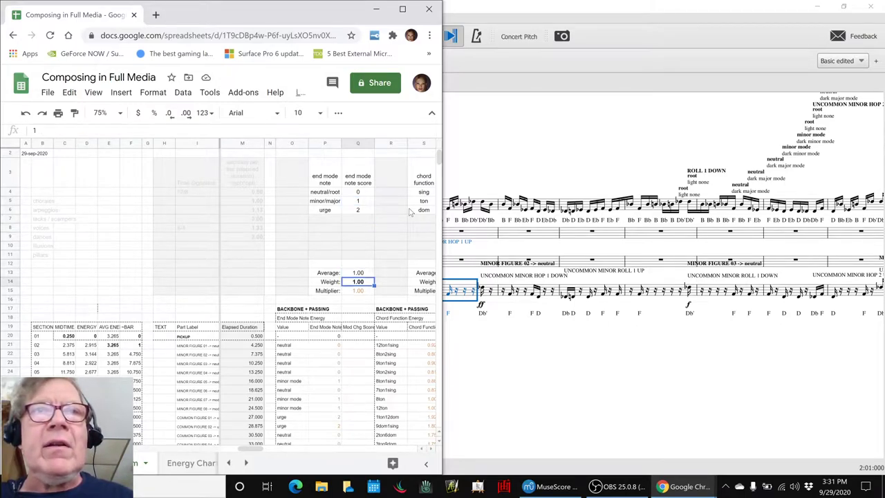
- Review the sing and ton chord-function scores and the on-beat syncopation score
{"action": "key", "text": "Right"}
{"action": "key", "text": "Right"}
{"action": "key", "text": "Right"}
{"action": "key", "text": "Right"}
{"action": "key", "text": "Up"}
{"action": "key", "text": "Up"}
{"action": "key", "text": "Up"}
{"action": "key", "text": "Up"}
{"action": "key", "text": "Up"}
{"action": "key", "text": "Up"}
{"action": "key", "text": "Up"}
{"action": "key", "text": "Up"}
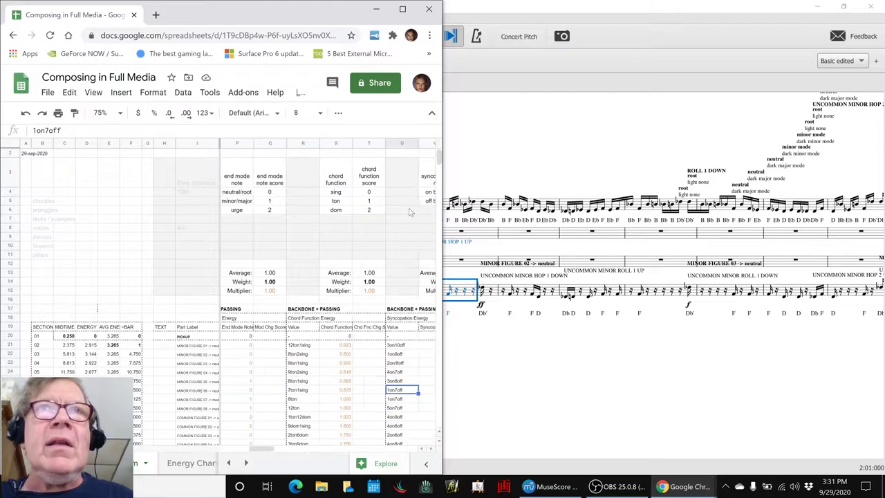
{"action": "key", "text": "Up"}
{"action": "key", "text": "Up"}
{"action": "key", "text": "Up"}
{"action": "key", "text": "Up"}
{"action": "key", "text": "Up"}
{"action": "key", "text": "Up"}
{"action": "key", "text": "Up"}
{"action": "key", "text": "Up"}
{"action": "key", "text": "Up"}
{"action": "key", "text": "Up"}
{"action": "key", "text": "Up"}
{"action": "key", "text": "Up"}
{"action": "key", "text": "Up"}
{"action": "key", "text": "Up"}
{"action": "key", "text": "Up"}
{"action": "key", "text": "Up"}
{"action": "key", "text": "Up"}
{"action": "key", "text": "Left"}
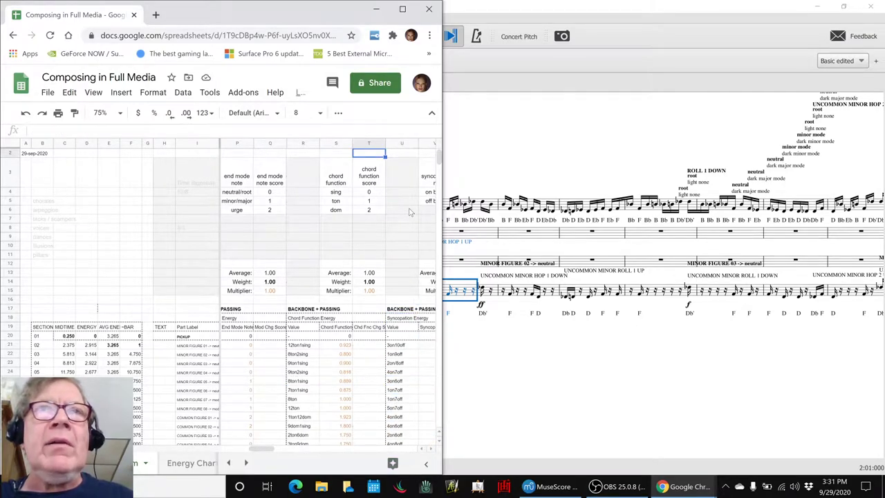
{"action": "key", "text": "Down"}
{"action": "key", "text": "Down"}
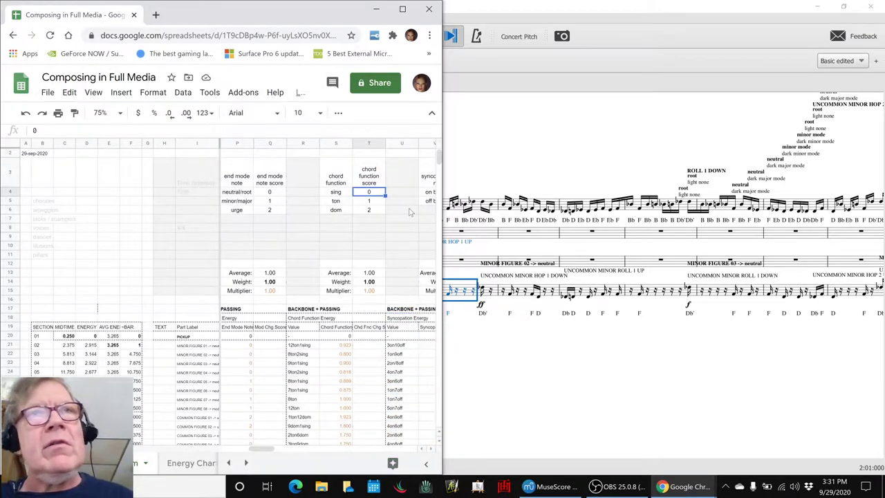
{"action": "key", "text": "Down"}
{"action": "key", "text": "Right"}
{"action": "key", "text": "Right"}
{"action": "key", "text": "Right"}
{"action": "key", "text": "Right"}
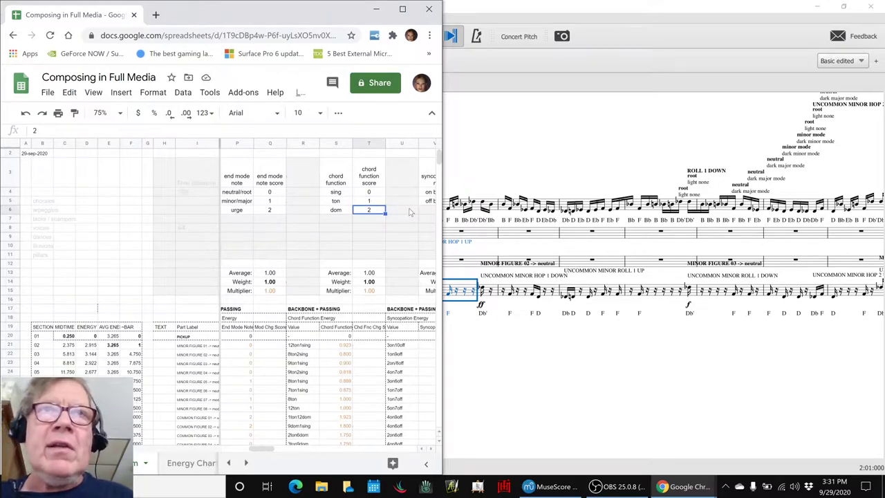
{"action": "key", "text": "Up"}
{"action": "key", "text": "Left"}
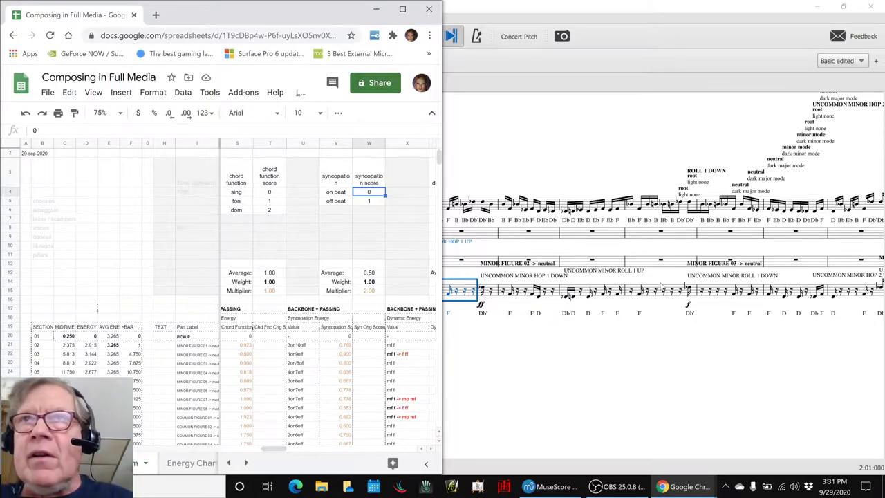
{"action": "left_click", "coordinate": [689, 289]}
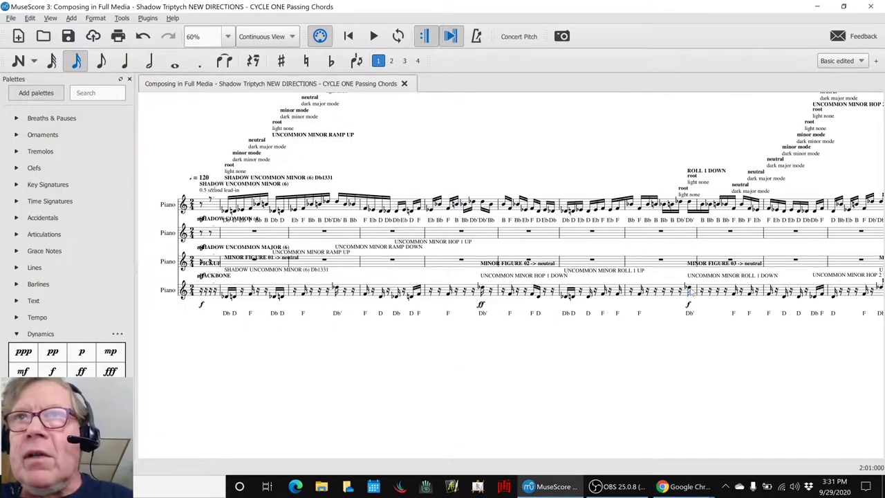
- Inspect bottom-staff notes in measures 8–11 around Minor Figure 03, then clear the selection
{"action": "left_click", "coordinate": [688, 289]}
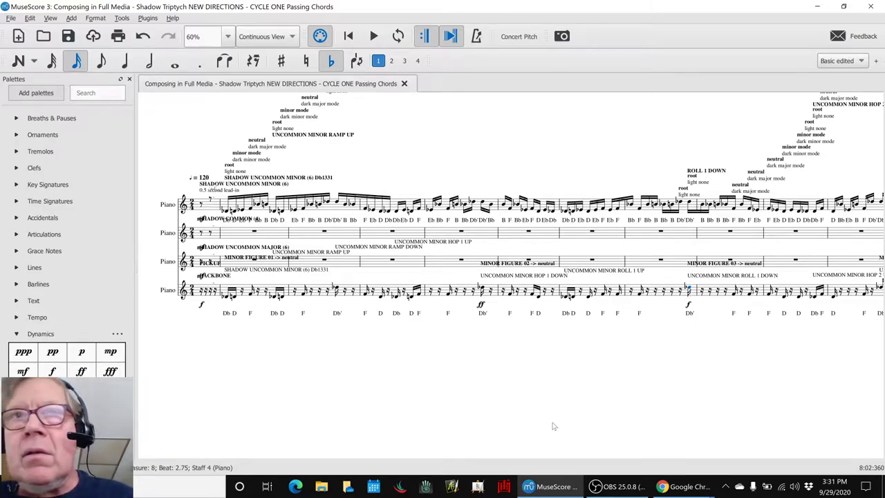
{"action": "left_click_drag", "start_coordinate": [591, 412], "coordinate": [488, 420]}
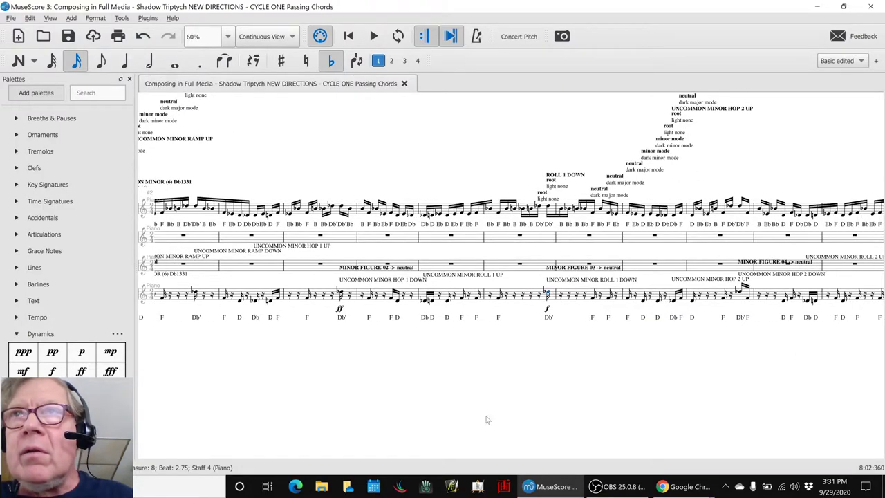
{"action": "left_click", "coordinate": [731, 301], "text": "shift"}
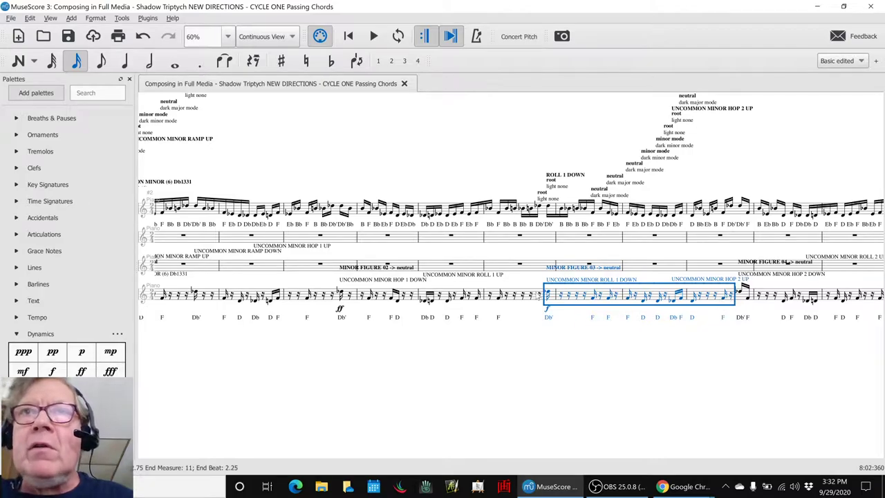
{"action": "left_click", "coordinate": [547, 293]}
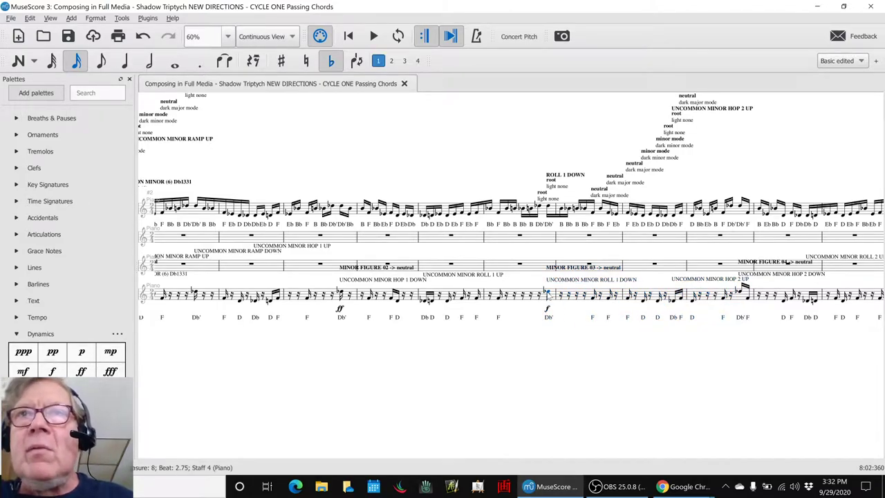
{"action": "left_click", "coordinate": [585, 298]}
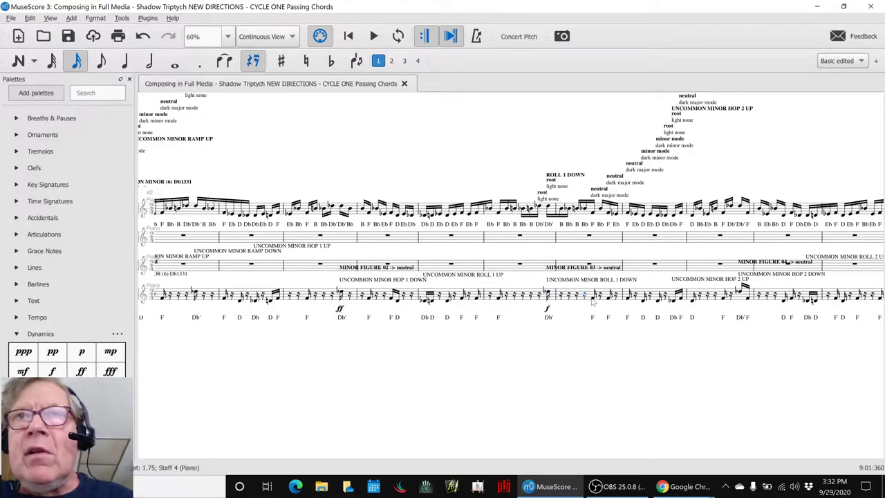
{"action": "left_click", "coordinate": [591, 297]}
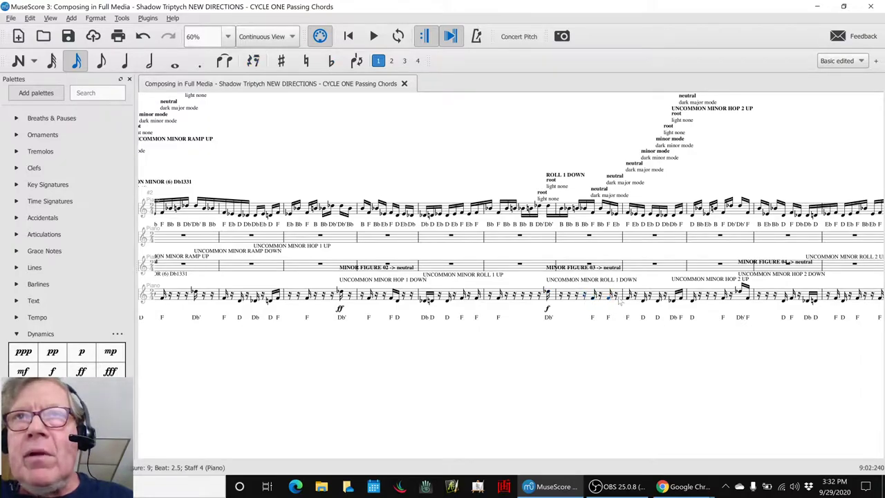
{"action": "left_click", "coordinate": [604, 348]}
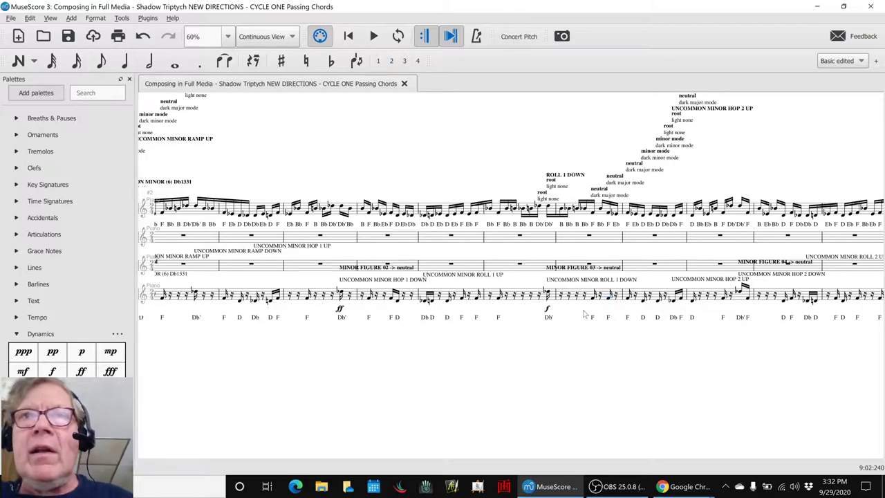
{"action": "key", "text": "alt+Tab"}
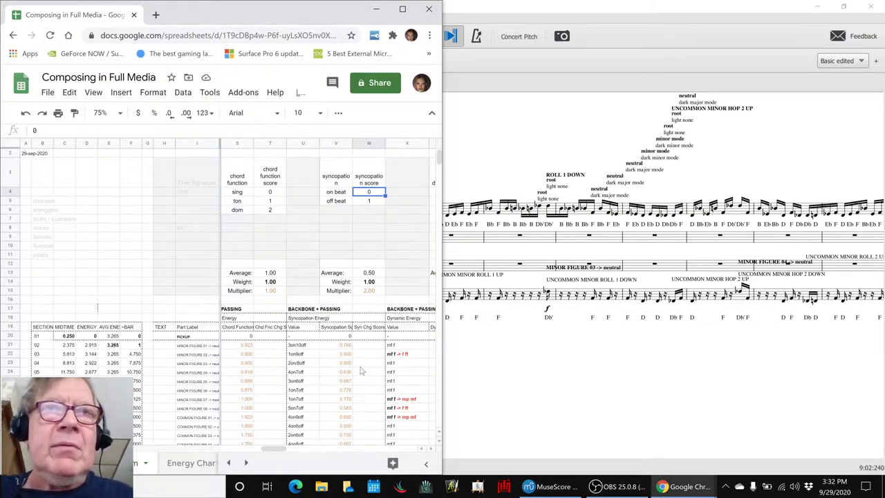
- Check the V21 syncopation and Y21 dynamic energy formulas and the fff dynamic score
{"action": "left_click", "coordinate": [338, 348]}
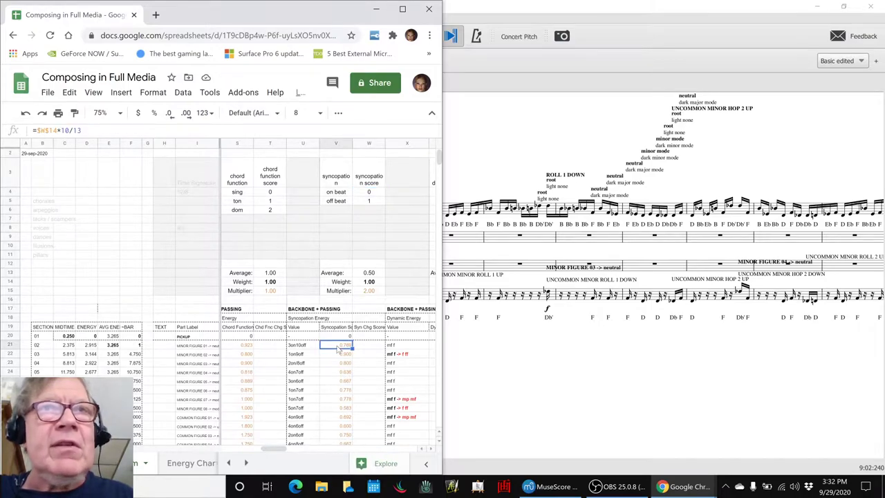
{"action": "key", "text": "Right"}
{"action": "key", "text": "Right"}
{"action": "key", "text": "Right"}
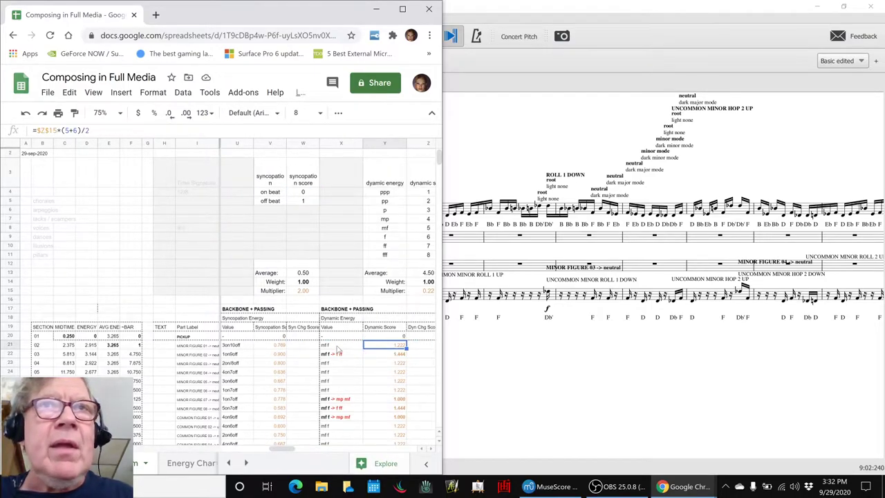
{"action": "key", "text": "Right"}
{"action": "key", "text": "Right"}
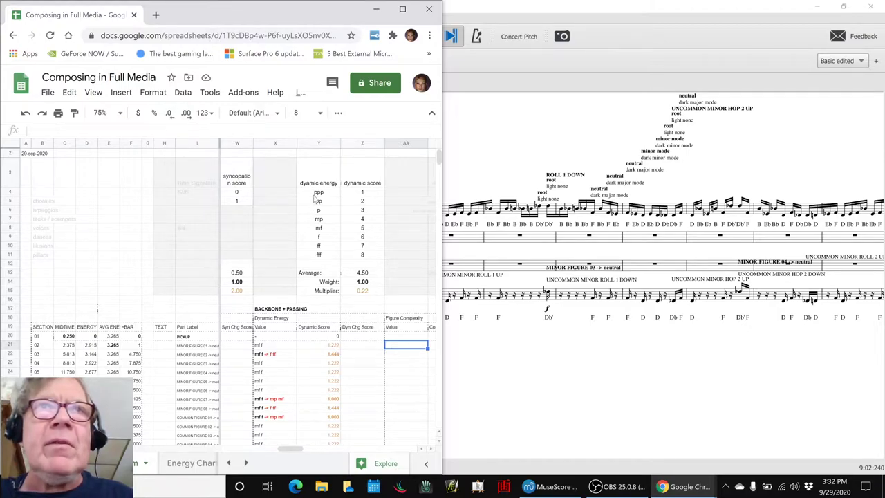
{"action": "left_click", "coordinate": [316, 256]}
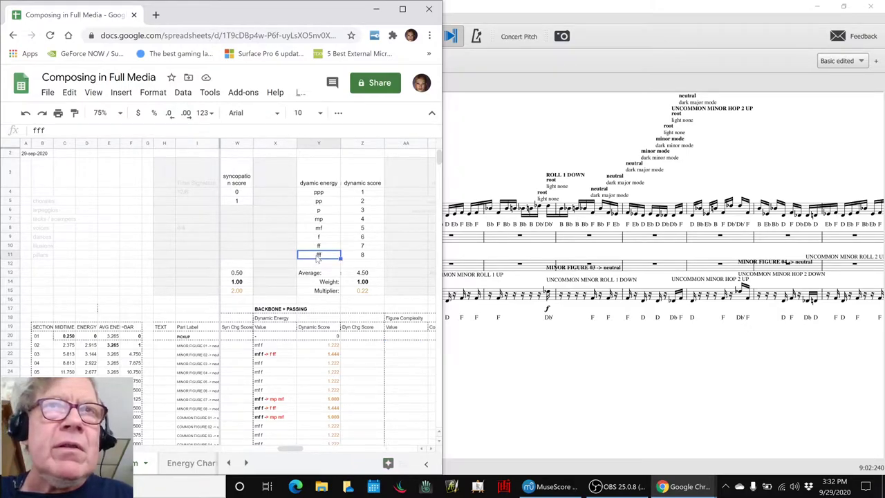
{"action": "scroll", "coordinate": [320, 337], "scroll_direction": "down", "scroll_amount": 3}
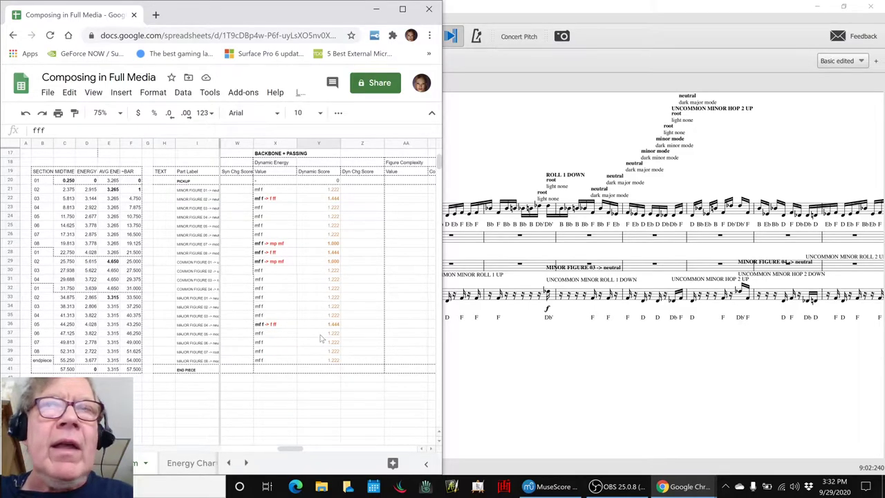
{"action": "left_click", "coordinate": [523, 373]}
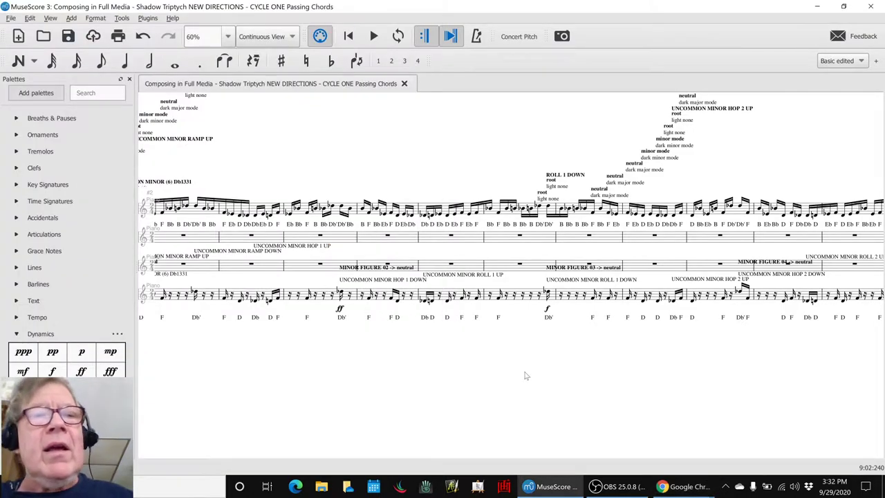
- Bring up the Shadow Triptych Energy Chart and check the =average formulas in E29 and E33
{"action": "key", "text": "alt+Tab"}
{"action": "key", "text": "alt+Tab"}
{"action": "key", "text": "alt+Tab"}
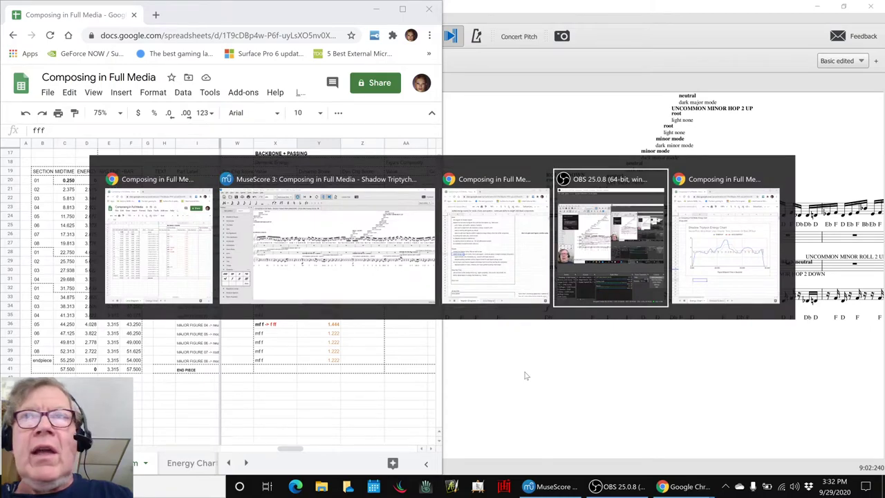
{"action": "key", "text": "alt+Tab"}
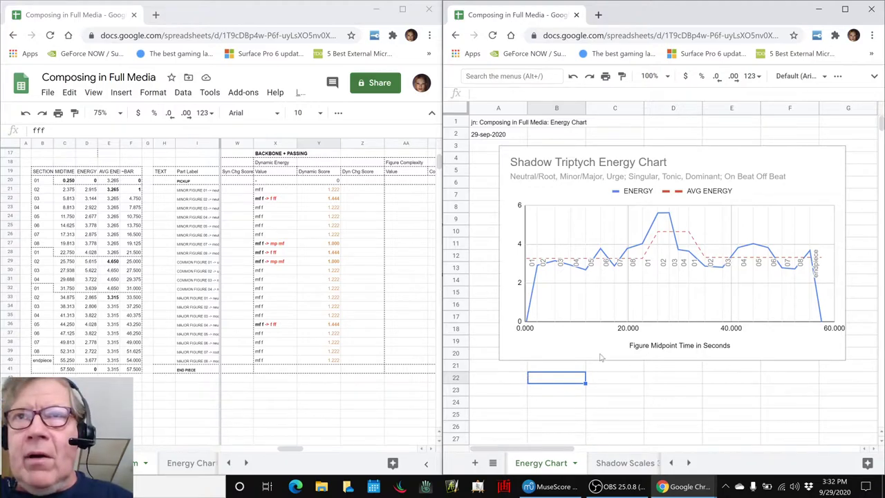
{"action": "left_click", "coordinate": [622, 391]}
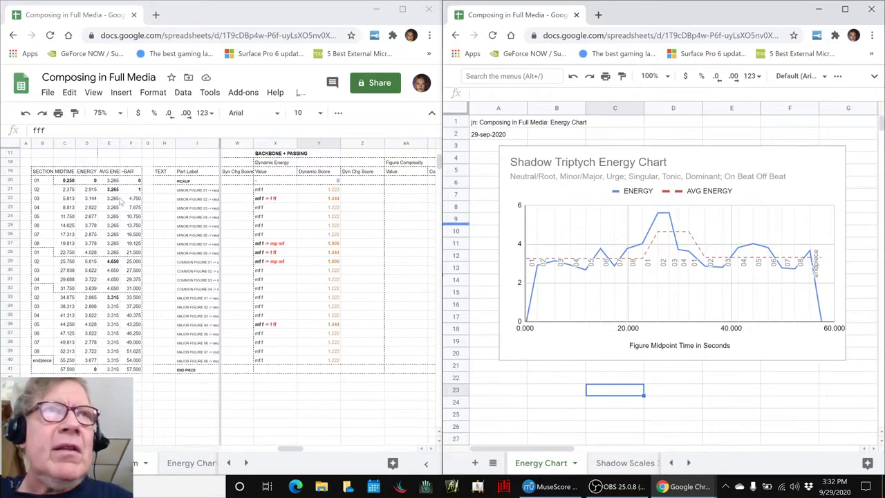
{"action": "left_click", "coordinate": [107, 195]}
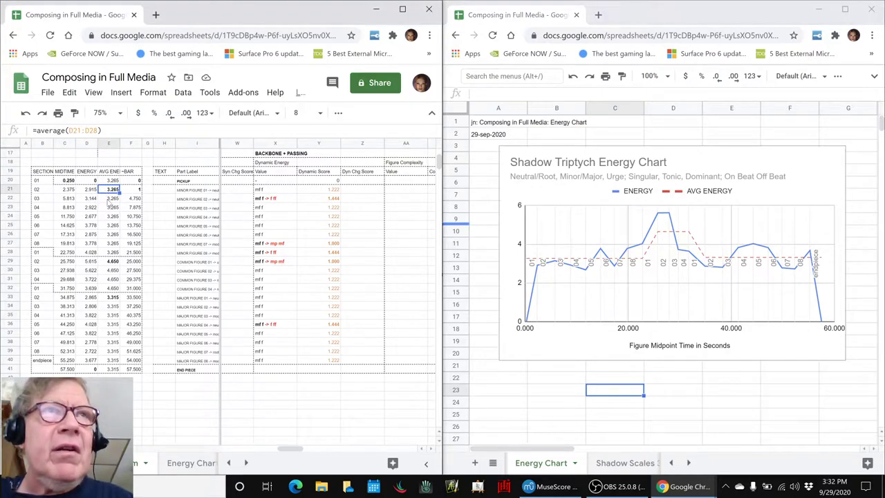
{"action": "left_click", "coordinate": [109, 261]}
{"action": "left_click", "coordinate": [108, 298]}
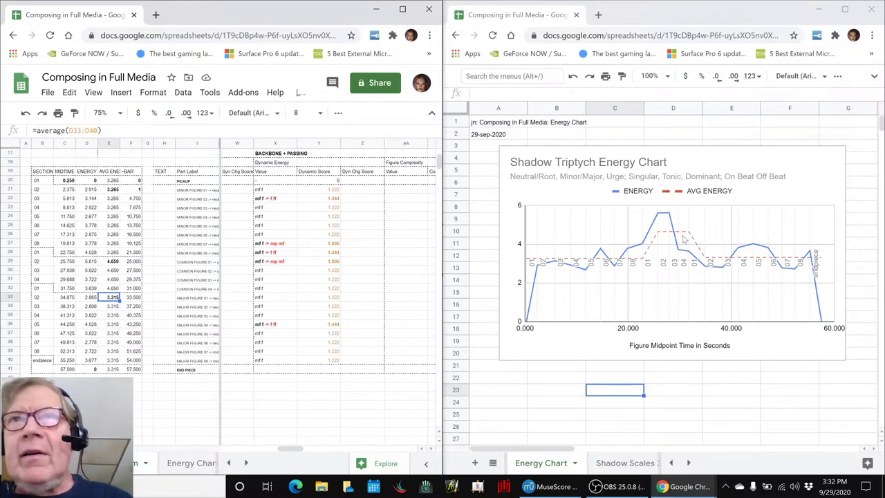
{"action": "left_click", "coordinate": [293, 274]}
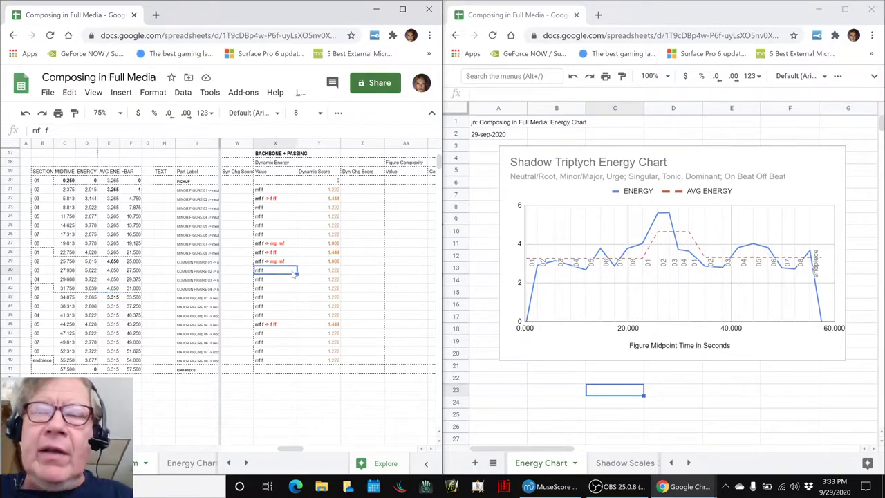
- Bold the rows 29–30 mode scores and urge end-mode entries
{"action": "key", "text": "Right"}
{"action": "key", "text": "Right"}
{"action": "key", "text": "Right"}
{"action": "key", "text": "Left"}
{"action": "key", "text": "Left"}
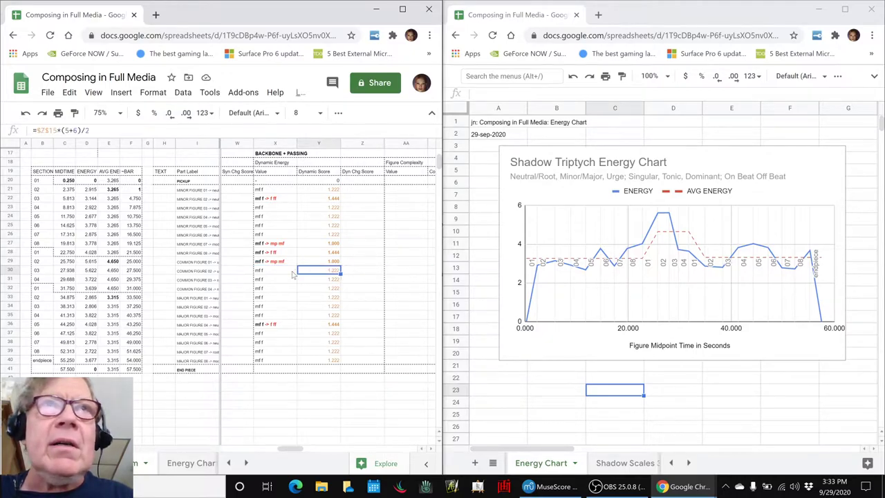
{"action": "key", "text": "Left"}
{"action": "key", "text": "Left"}
{"action": "key", "text": "Left"}
{"action": "key", "text": "Left"}
{"action": "key", "text": "Left"}
{"action": "key", "text": "Left"}
{"action": "key", "text": "Left"}
{"action": "key", "text": "Left"}
{"action": "key", "text": "Left"}
{"action": "key", "text": "Left"}
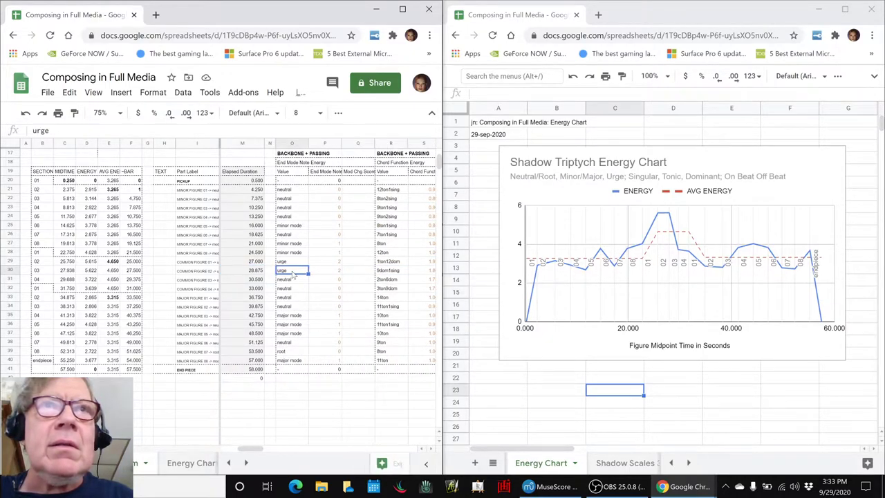
{"action": "key", "text": "Right"}
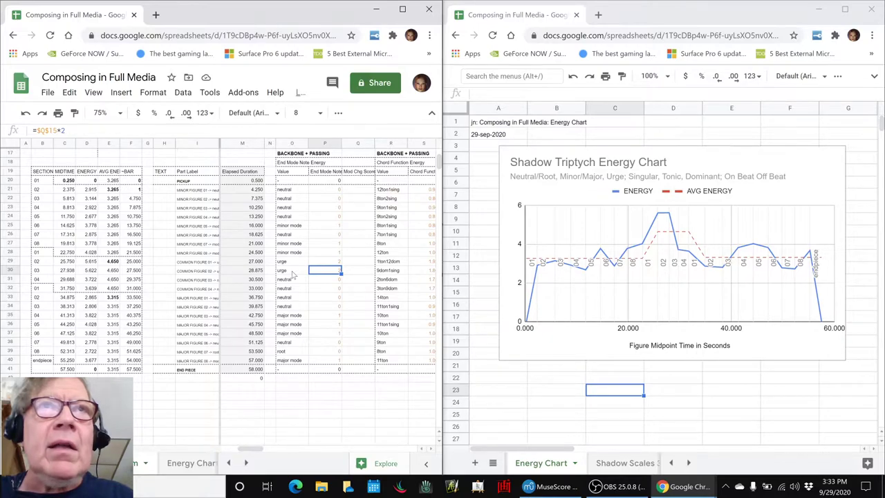
{"action": "key", "text": "shift+Up"}
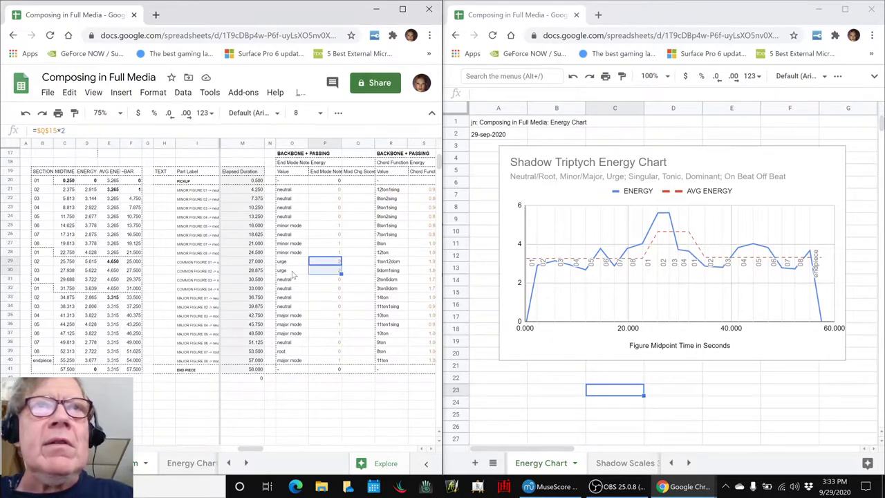
{"action": "key", "text": "Right"}
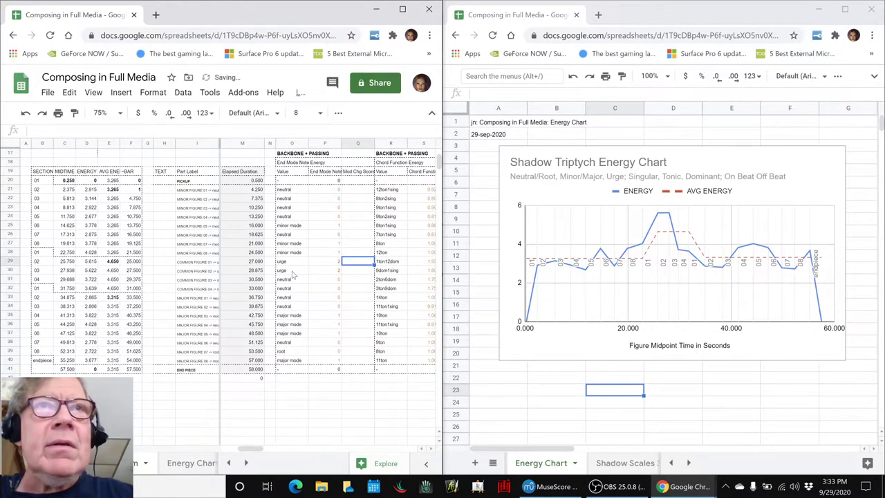
{"action": "key", "text": "Left"}
{"action": "key", "text": "Left"}
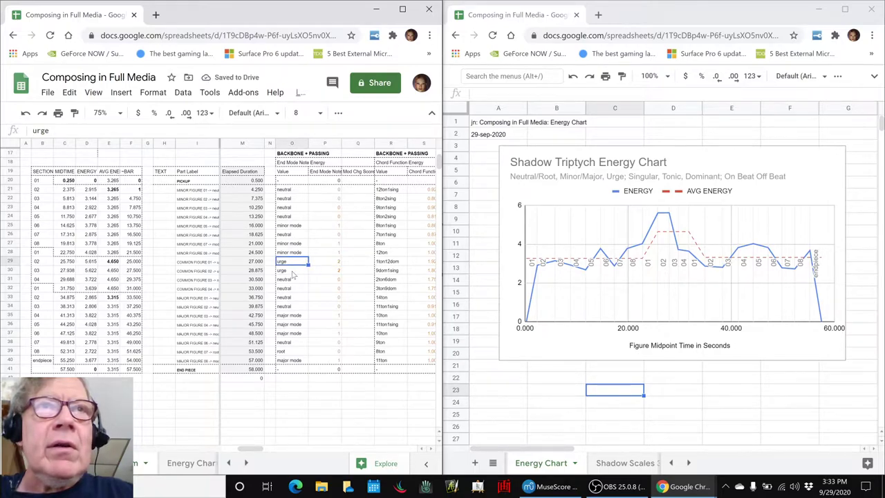
{"action": "key", "text": "shift+Down"}
- Bold the 1ton12dom and 9dom1sing chord entries, then check row 29's syncopation and dynamic entries
{"action": "key", "text": "Right"}
{"action": "key", "text": "Right"}
{"action": "key", "text": "Right"}
{"action": "key", "text": "Right"}
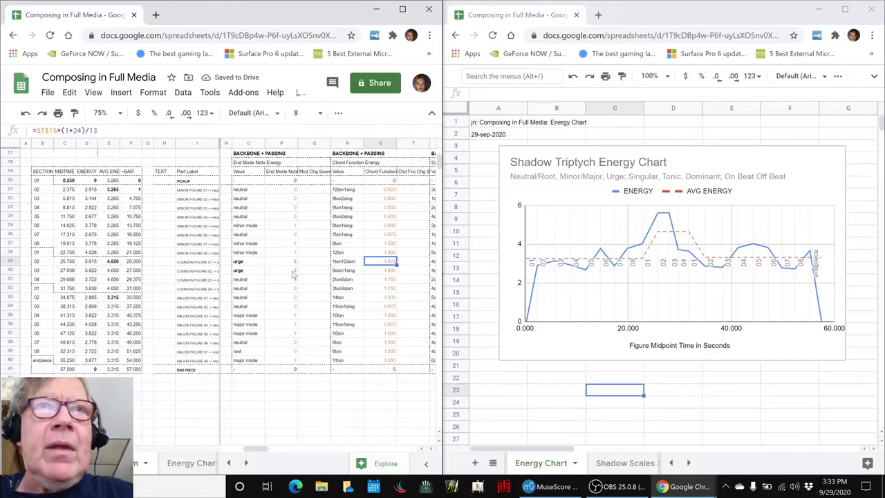
{"action": "key", "text": "Left"}
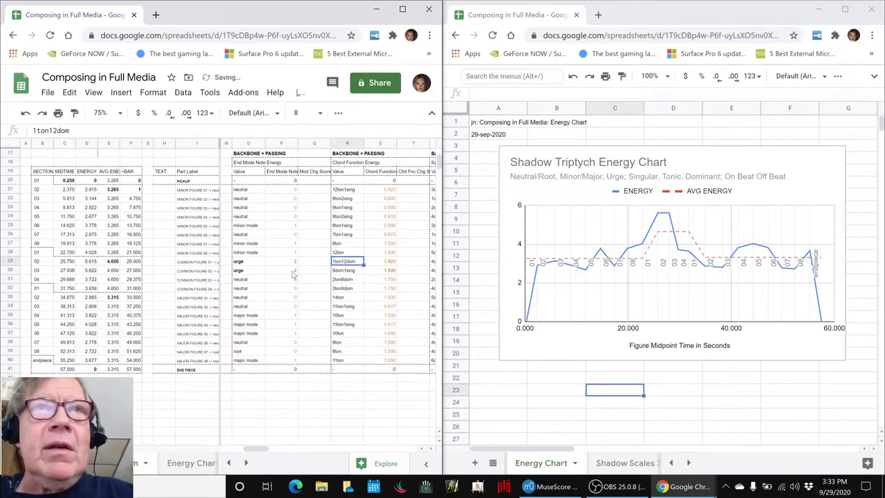
{"action": "key", "text": "shift+Down"}
{"action": "key", "text": "Right"}
{"action": "key", "text": "Right"}
{"action": "key", "text": "Right"}
{"action": "key", "text": "Right"}
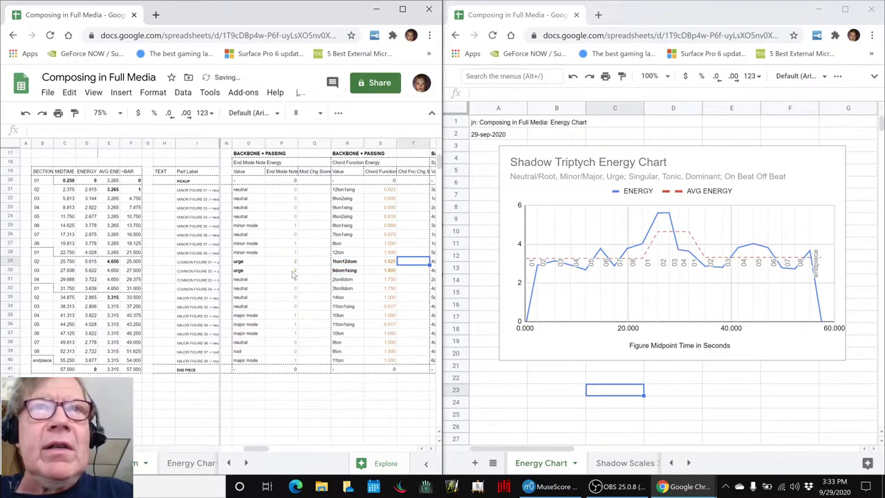
{"action": "key", "text": "Right"}
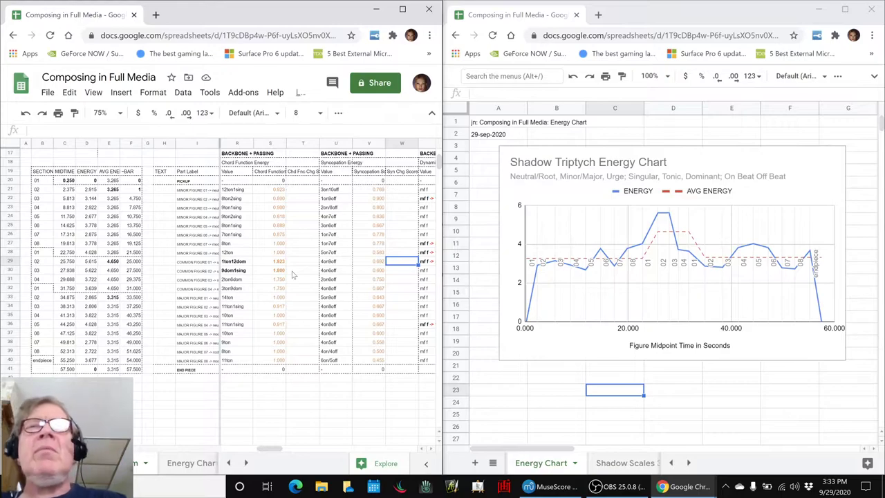
{"action": "key", "text": "Right"}
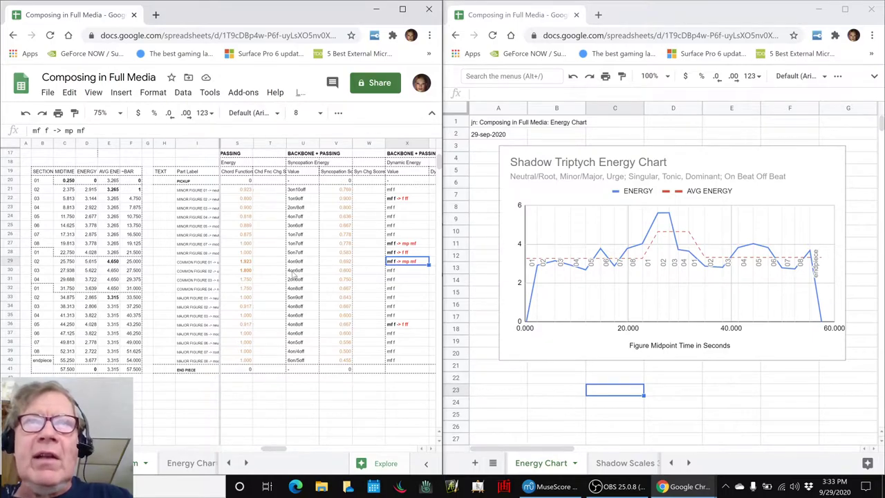
{"action": "key", "text": "Left"}
{"action": "key", "text": "Left"}
{"action": "key", "text": "Left"}
{"action": "key", "text": "Left"}
{"action": "key", "text": "Left"}
{"action": "key", "text": "Left"}
{"action": "key", "text": "Left"}
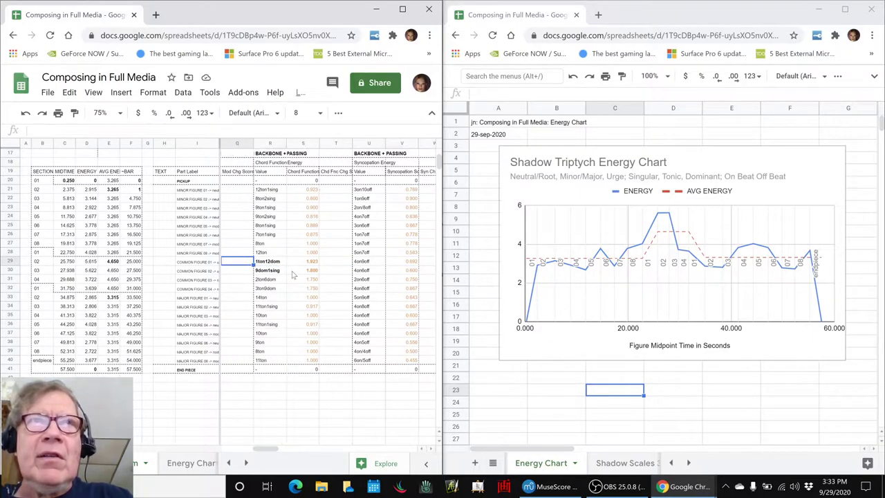
{"action": "key", "text": "Left"}
{"action": "key", "text": "Left"}
{"action": "key", "text": "Left"}
{"action": "key", "text": "Left"}
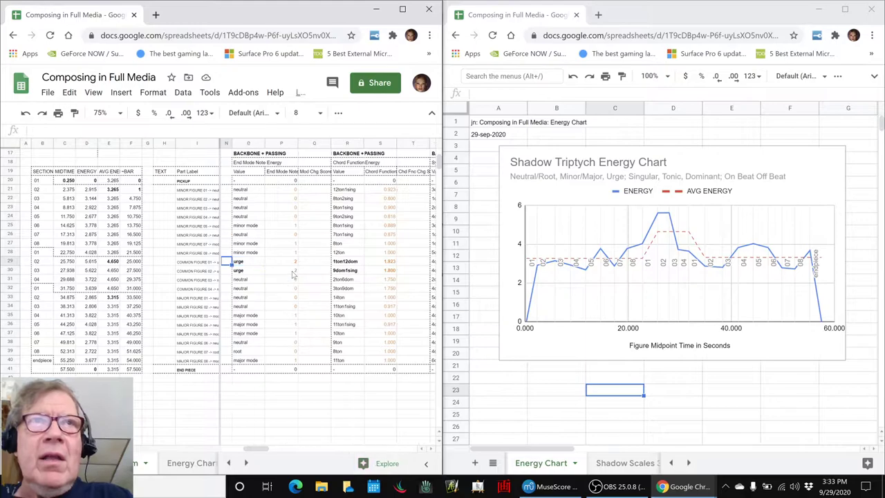
{"action": "key", "text": "Right"}
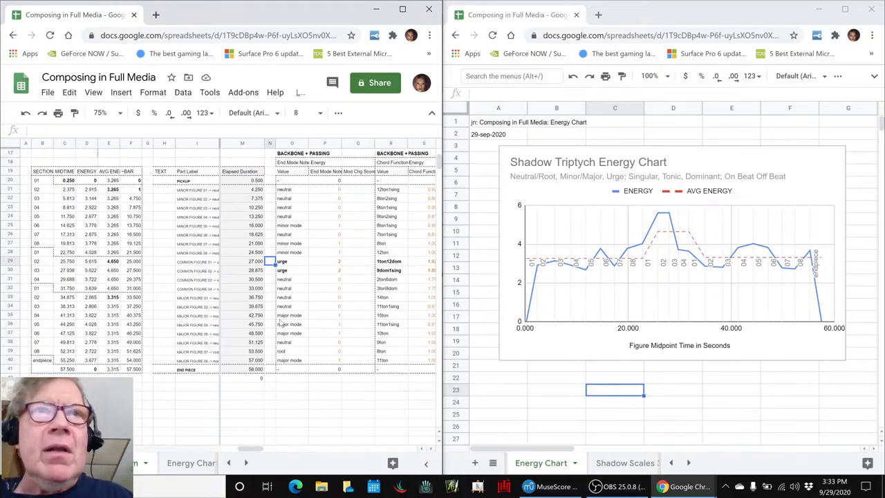
{"action": "left_click", "coordinate": [195, 323]}
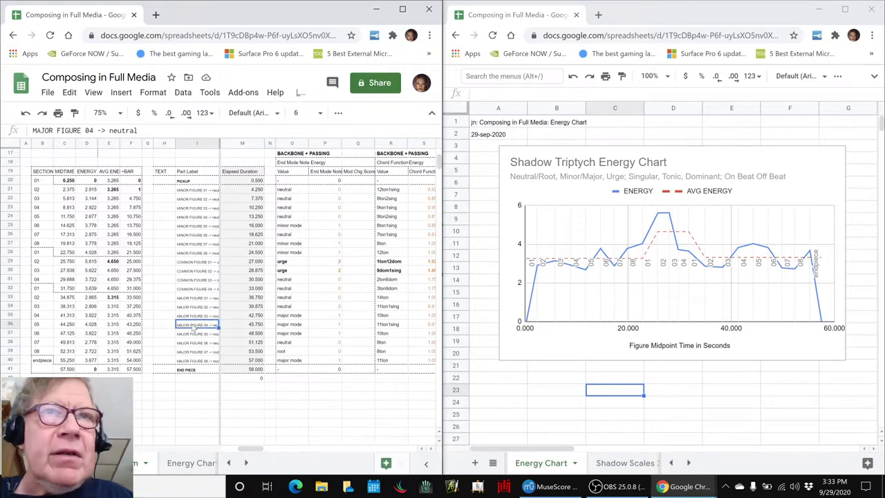
{"action": "left_click", "coordinate": [352, 326]}
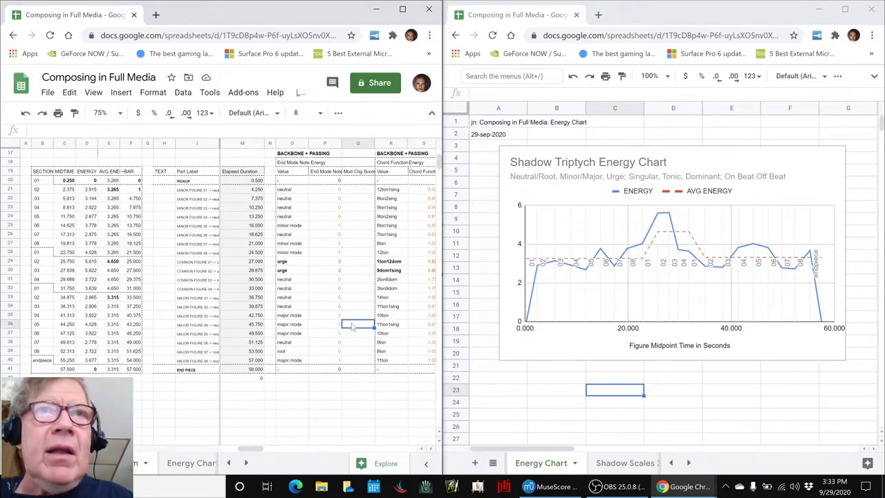
{"action": "key", "text": "Left"}
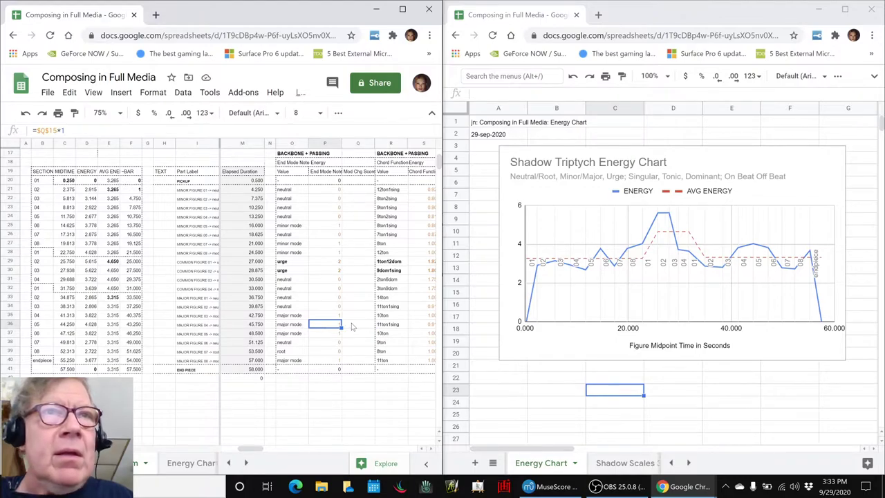
{"action": "key", "text": "Right"}
{"action": "key", "text": "Right"}
{"action": "key", "text": "Right"}
{"action": "key", "text": "Right"}
{"action": "key", "text": "Right"}
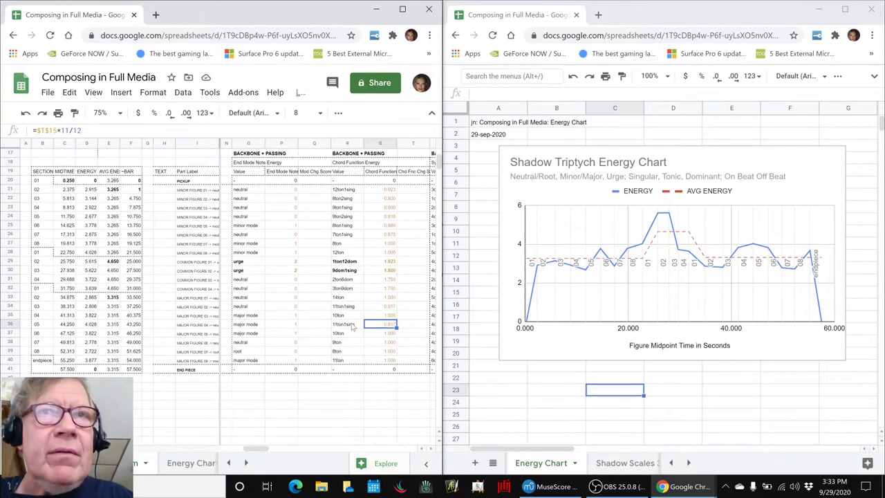
{"action": "key", "text": "Right"}
{"action": "key", "text": "Right"}
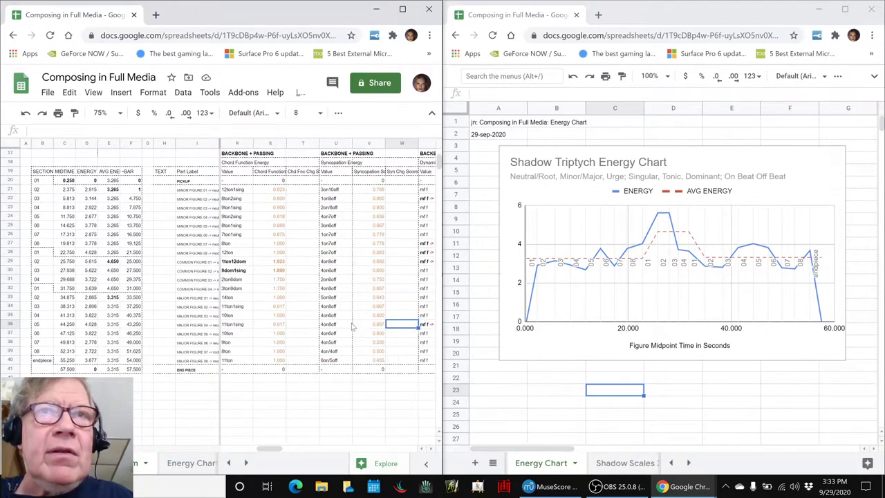
{"action": "key", "text": "Left"}
{"action": "key", "text": "Left"}
{"action": "key", "text": "Left"}
{"action": "key", "text": "Left"}
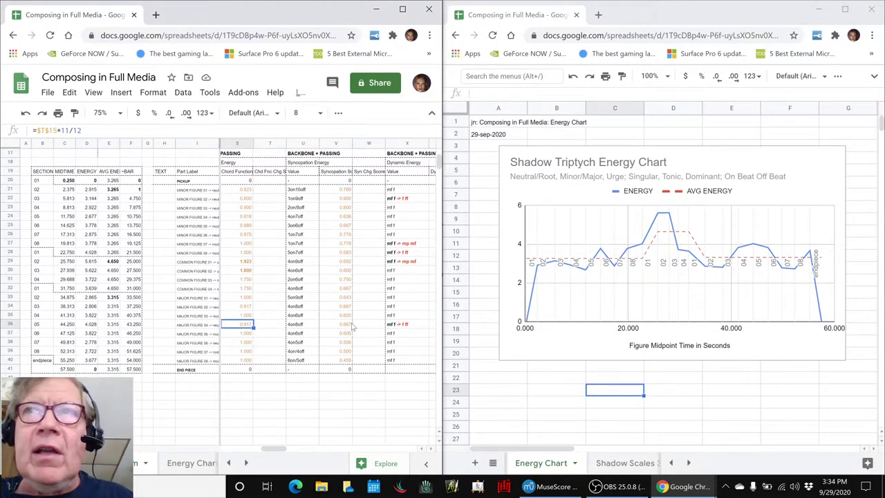
{"action": "key", "text": "Left"}
{"action": "key", "text": "Left"}
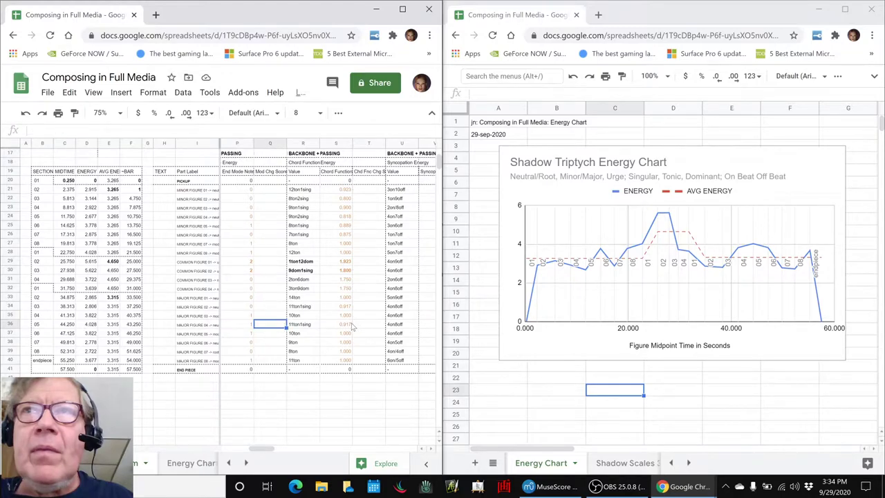
{"action": "key", "text": "Left"}
{"action": "key", "text": "Right"}
{"action": "key", "text": "Left"}
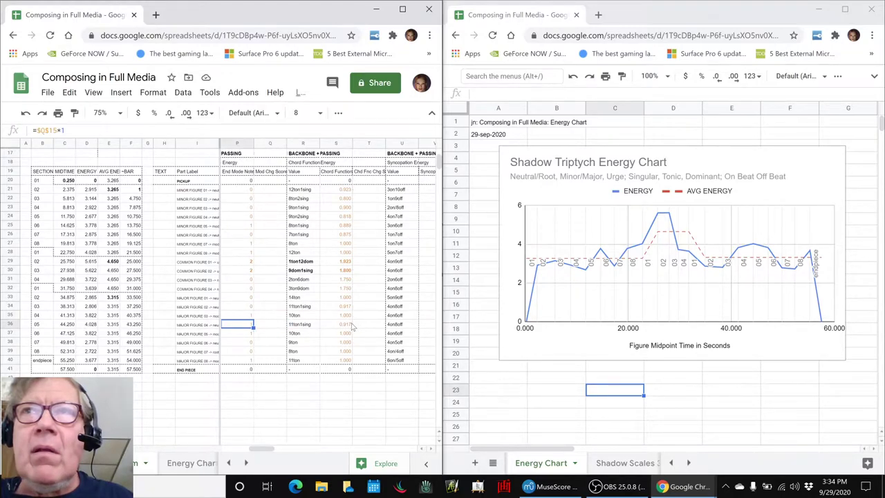
{"action": "key", "text": "Left"}
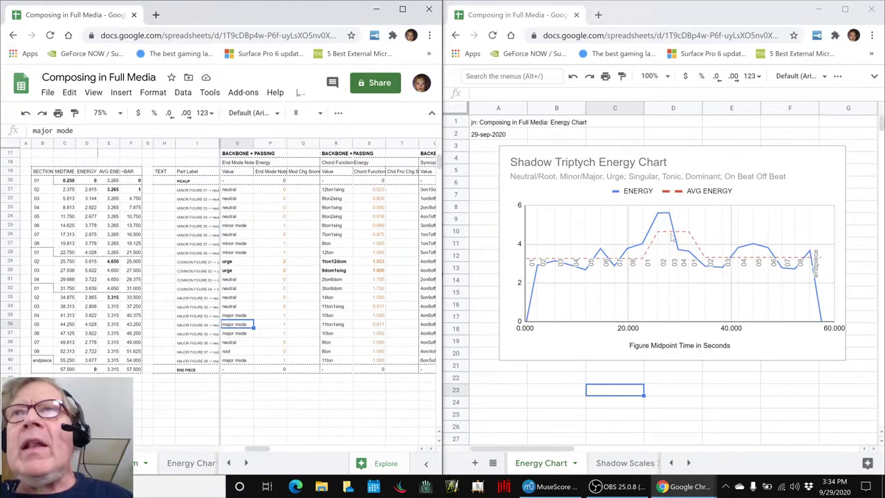
{"action": "key", "text": "Right"}
{"action": "key", "text": "Right"}
{"action": "key", "text": "Right"}
{"action": "key", "text": "Right"}
{"action": "key", "text": "Right"}
{"action": "key", "text": "Right"}
{"action": "key", "text": "Right"}
{"action": "key", "text": "Right"}
{"action": "key", "text": "Right"}
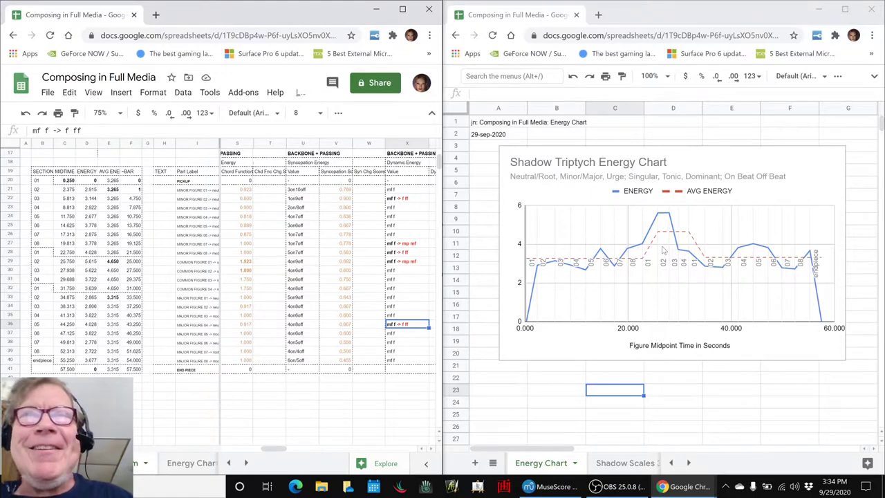
{"action": "key", "text": "Up"}
{"action": "key", "text": "Up"}
{"action": "key", "text": "Up"}
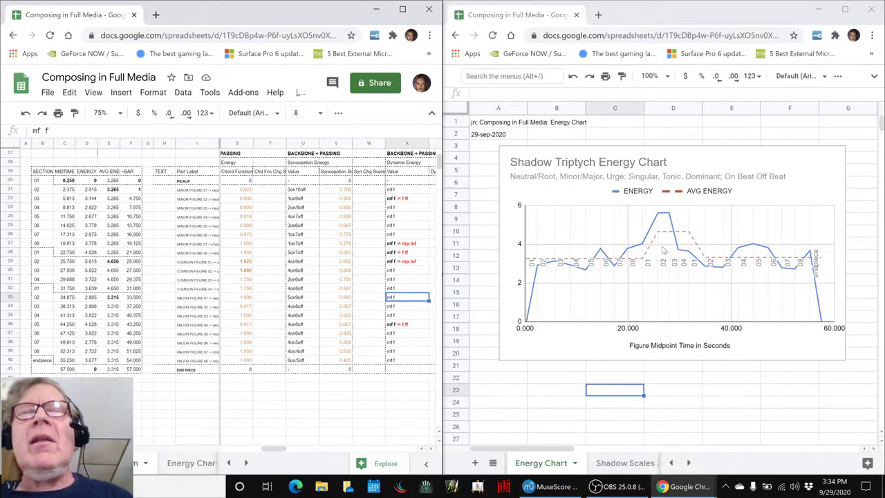
{"action": "key", "text": "alt+Tab"}
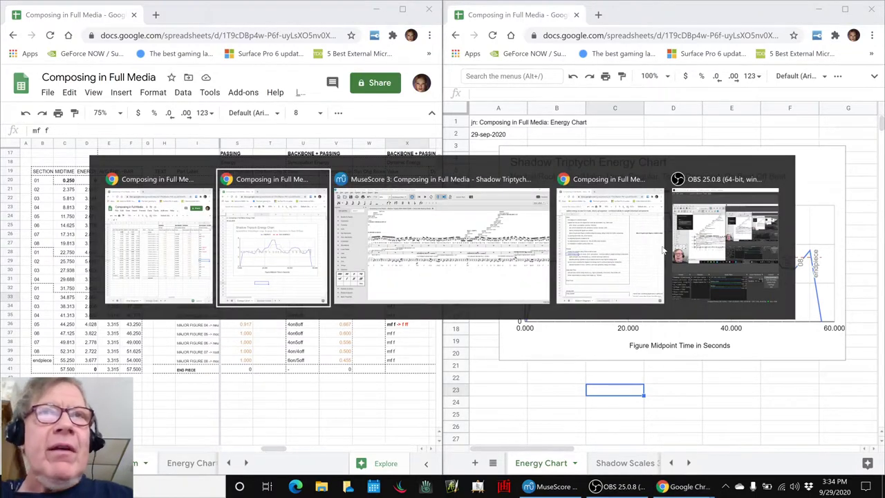
{"action": "key", "text": "alt+Tab"}
{"action": "key", "text": "alt+Tab"}
{"action": "key", "text": "alt+Tab"}
{"action": "key", "text": "alt+Tab"}
{"action": "key", "text": "alt+Tab"}
{"action": "key", "text": "alt+Tab"}
{"action": "key", "text": "alt+Tab"}
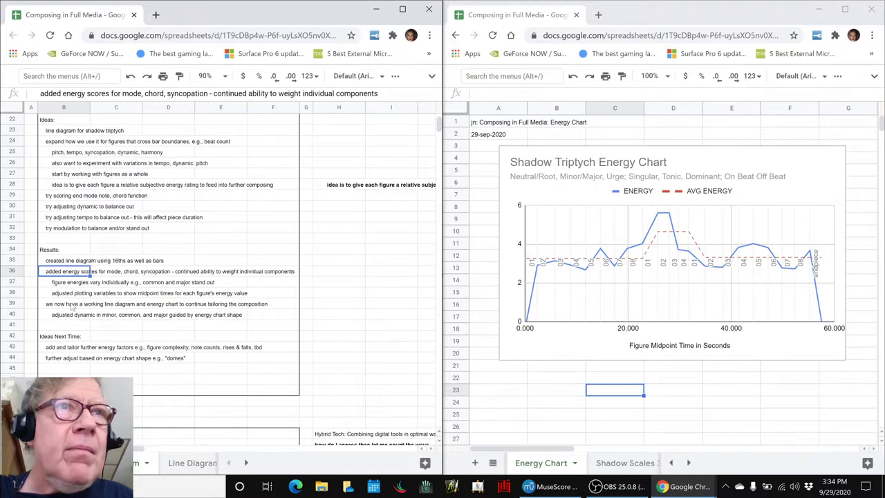
{"action": "left_click", "coordinate": [61, 284]}
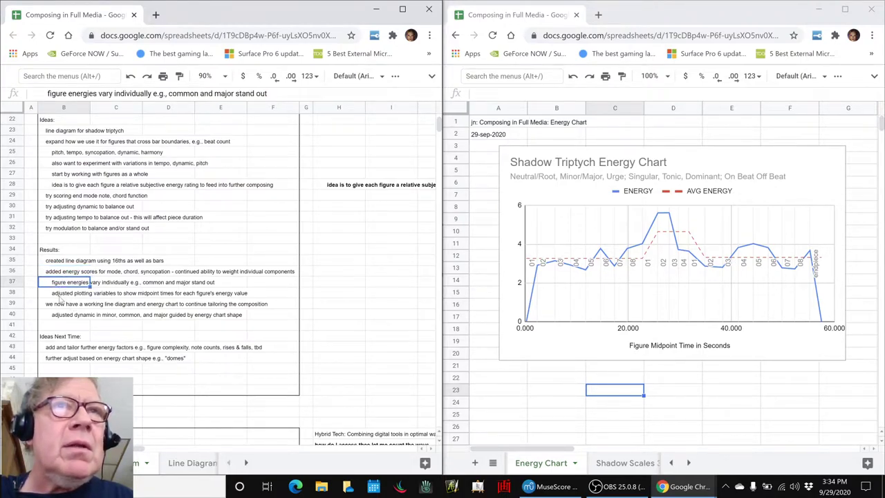
{"action": "left_click", "coordinate": [62, 189]}
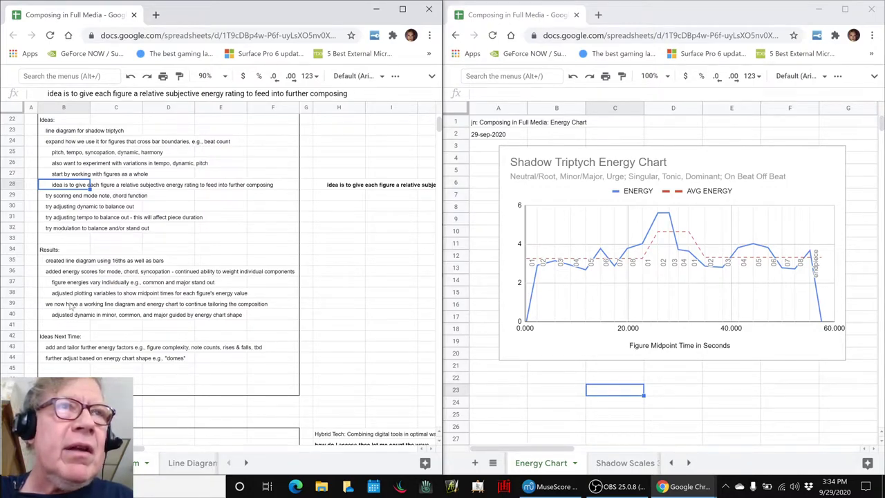
{"action": "left_click", "coordinate": [71, 293]}
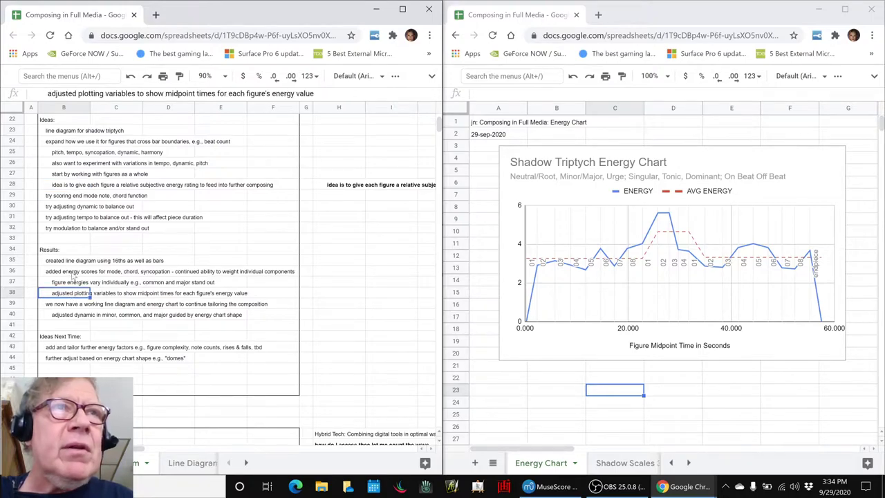
{"action": "left_click", "coordinate": [74, 275]}
{"action": "scroll", "coordinate": [73, 272], "scroll_direction": "up", "scroll_amount": 3}
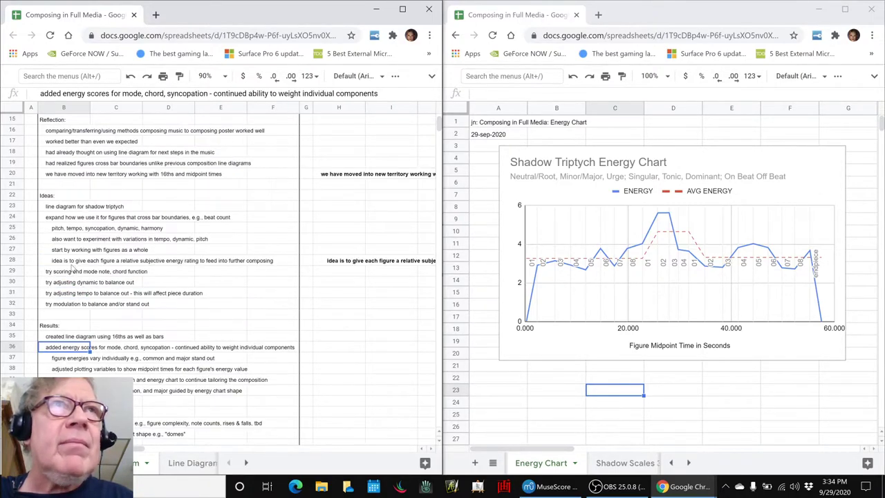
{"action": "left_click", "coordinate": [58, 155]}
{"action": "left_click", "coordinate": [62, 218]}
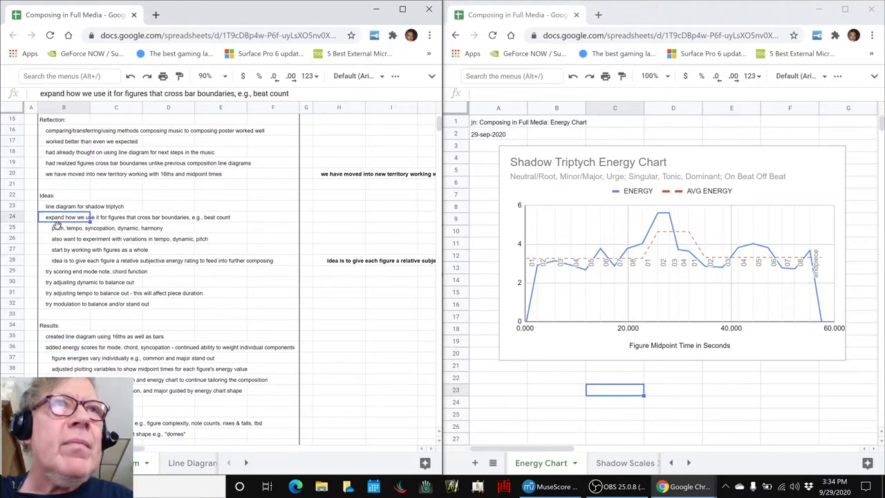
{"action": "left_click", "coordinate": [57, 238]}
{"action": "left_click", "coordinate": [57, 261]}
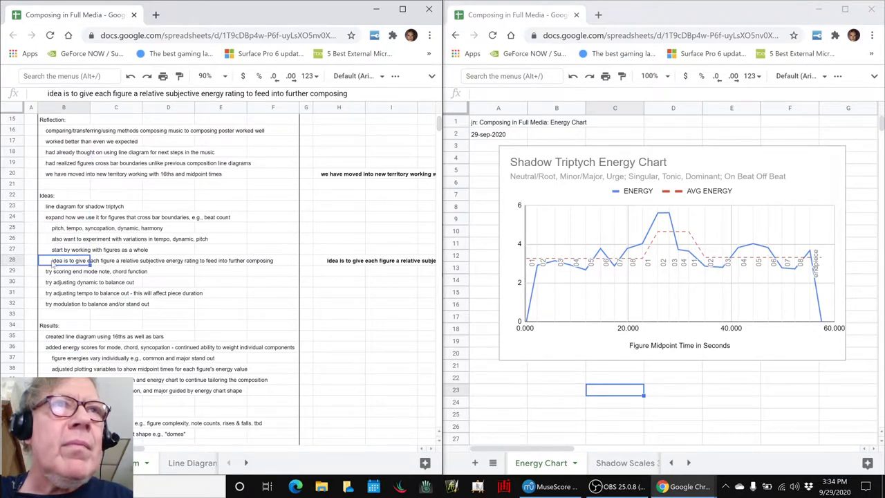
{"action": "left_click", "coordinate": [56, 250]}
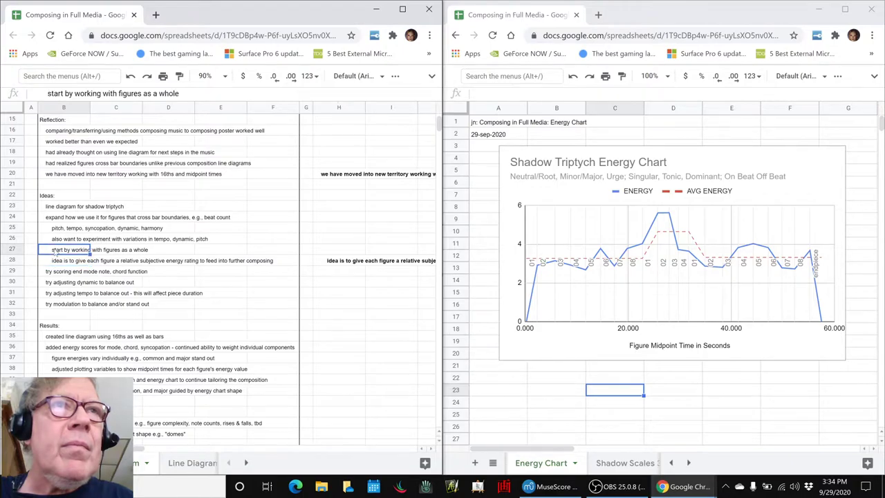
{"action": "left_click", "coordinate": [55, 239]}
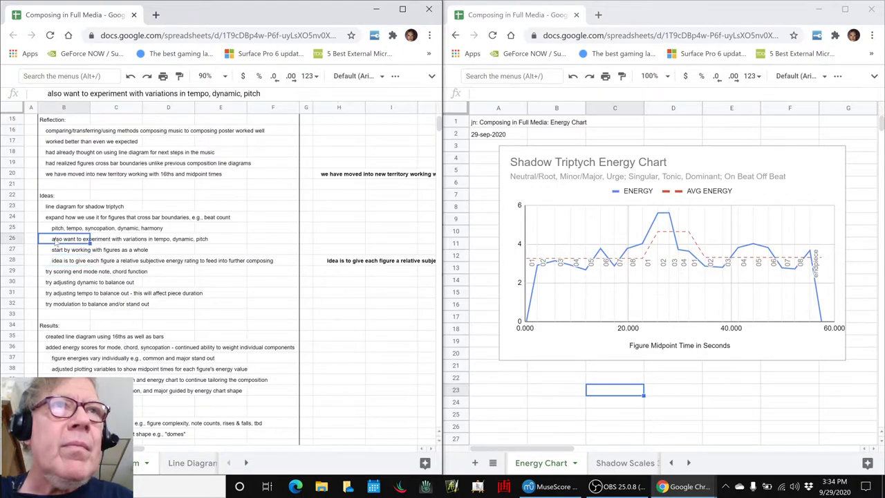
{"action": "left_click", "coordinate": [61, 282]}
{"action": "left_click", "coordinate": [60, 293]}
{"action": "left_click", "coordinate": [57, 304]}
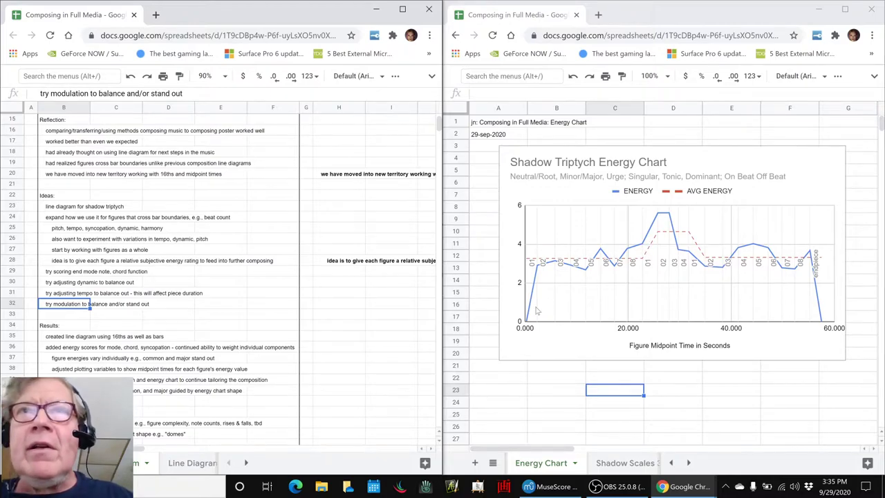
- Review the dynamic changes in X22 and X27 and the BACKBONE + PASSING heading in the energy table
{"action": "key", "text": "alt+Tab"}
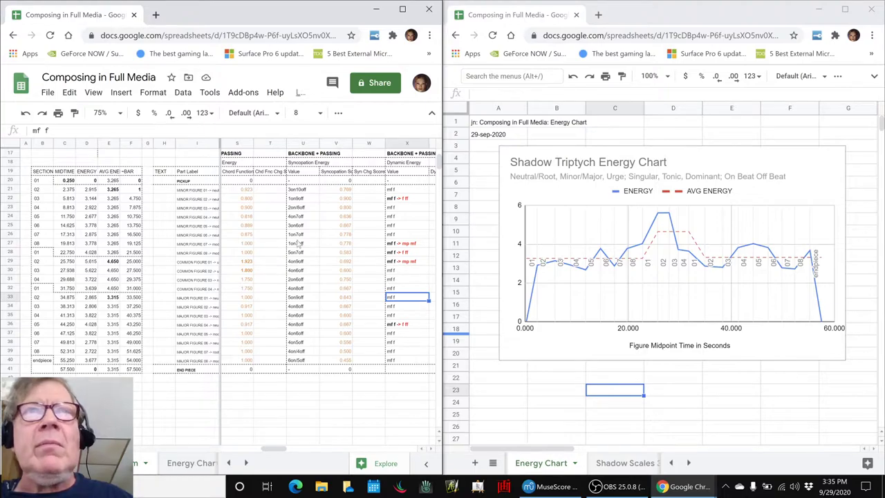
{"action": "left_click", "coordinate": [391, 201]}
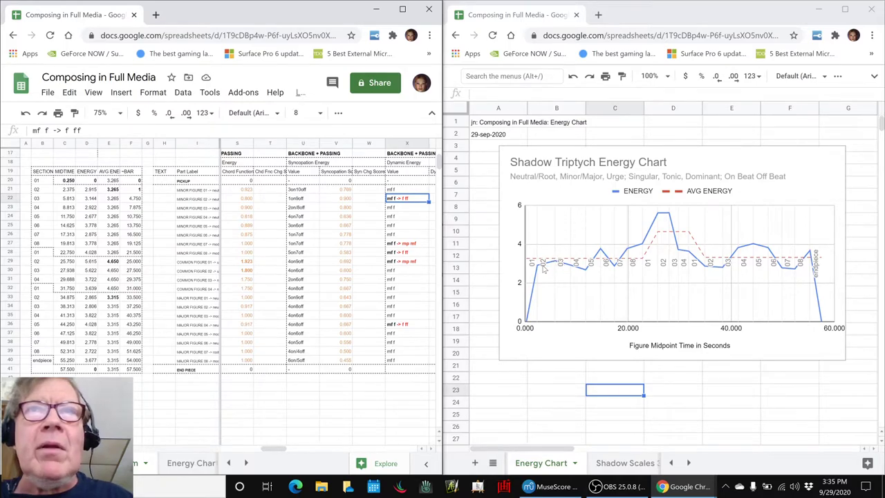
{"action": "left_click", "coordinate": [404, 245]}
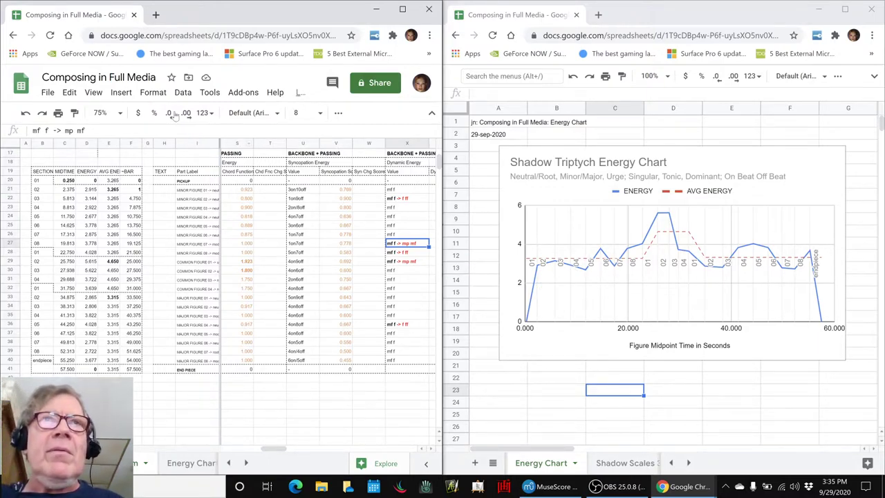
{"action": "left_click", "coordinate": [302, 154]}
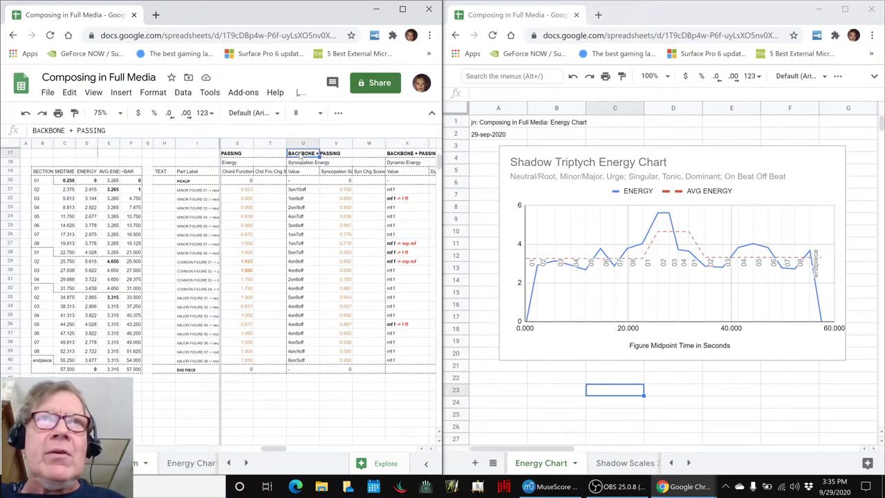
{"action": "key", "text": "alt+Tab"}
{"action": "key", "text": "alt+Tab"}
{"action": "key", "text": "alt+Tab"}
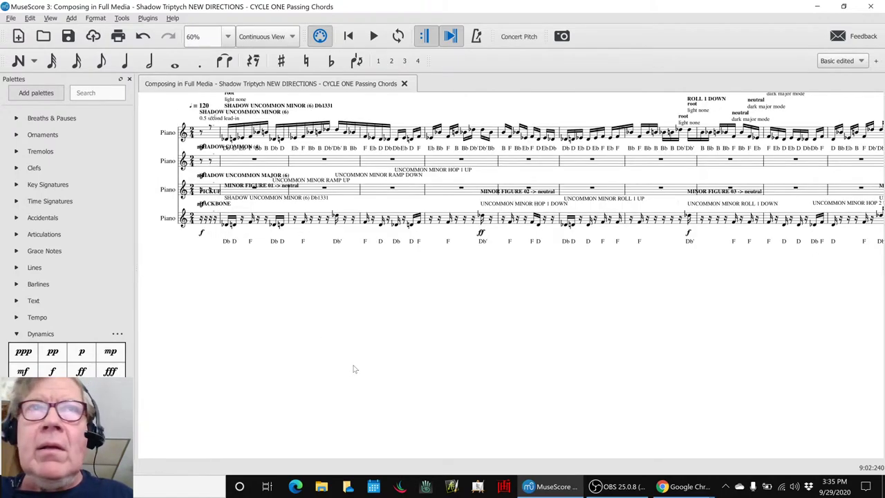
- Audition the opening bars, then toggle mute on the first piano staff in the Mixer
{"action": "scroll", "coordinate": [352, 369], "scroll_direction": "up", "scroll_amount": 2}
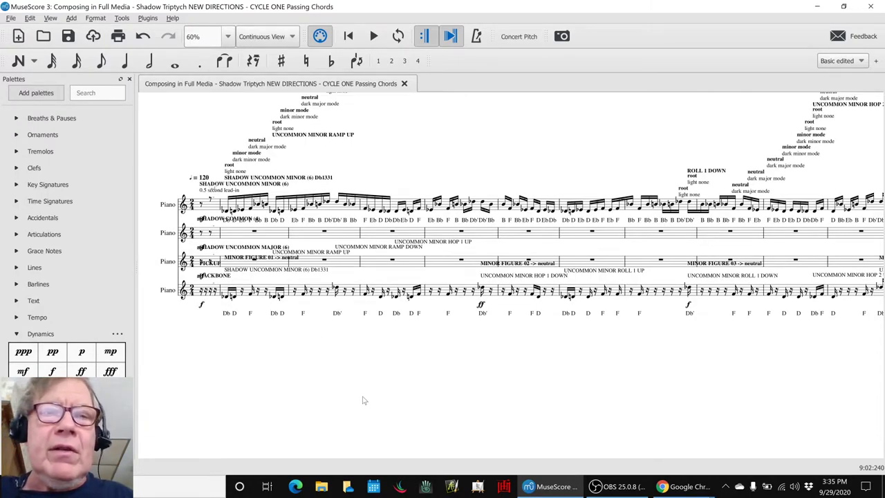
{"action": "key", "text": "space"}
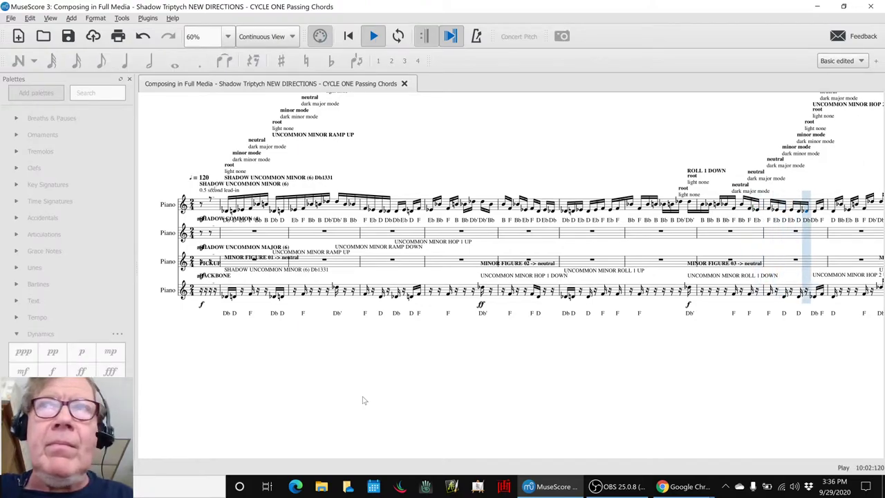
{"action": "key", "text": "space"}
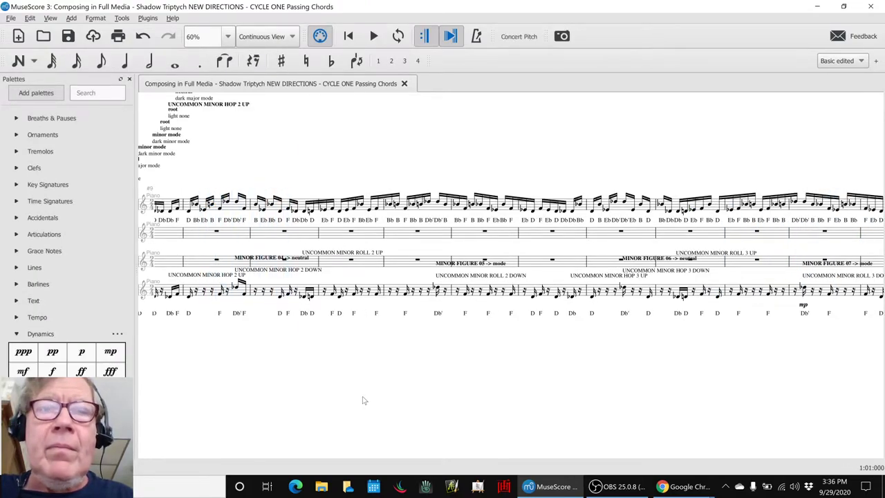
{"action": "key", "text": "F10"}
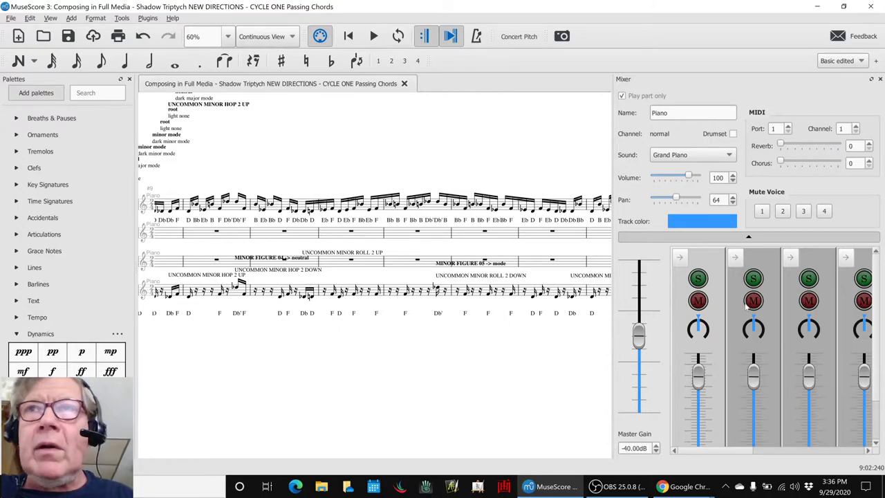
{"action": "left_click", "coordinate": [699, 301]}
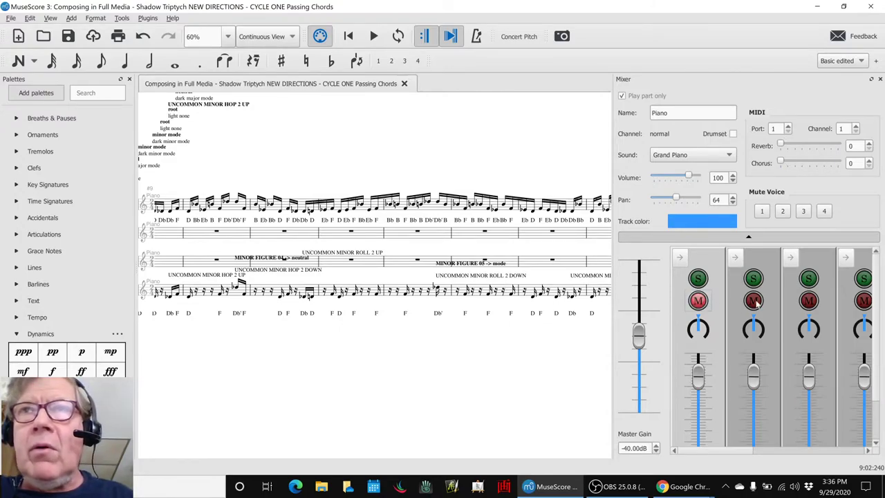
{"action": "key", "text": "F10"}
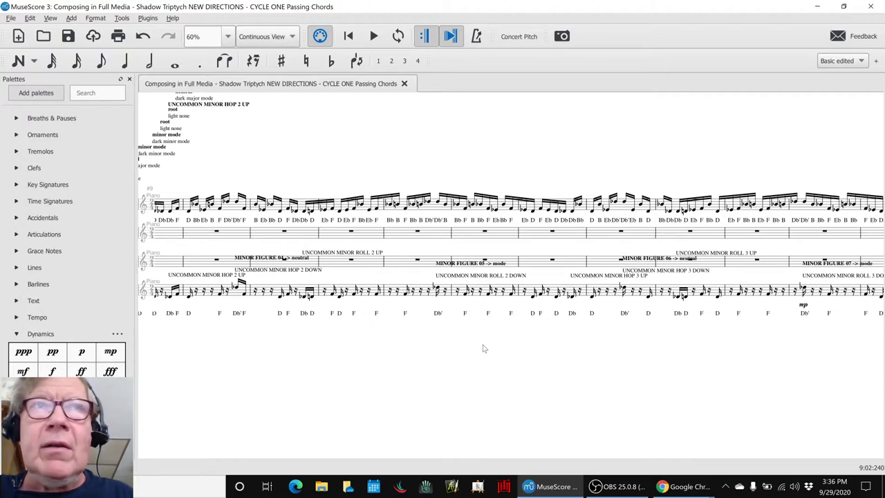
- Return to the start of the score in note input and bring up the Instruments list
{"action": "key", "text": "ctrl+Home"}
{"action": "key", "text": "n"}
{"action": "scroll", "coordinate": [460, 373], "scroll_direction": "up", "scroll_amount": 2}
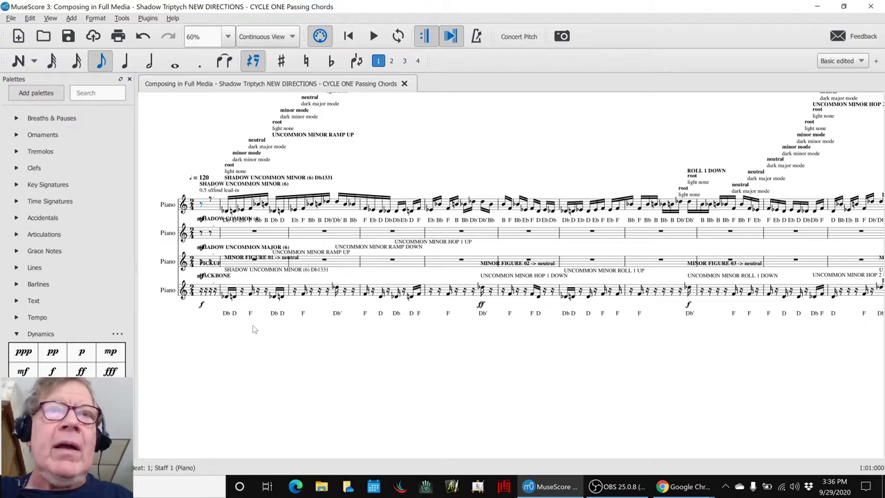
{"action": "key", "text": "F10"}
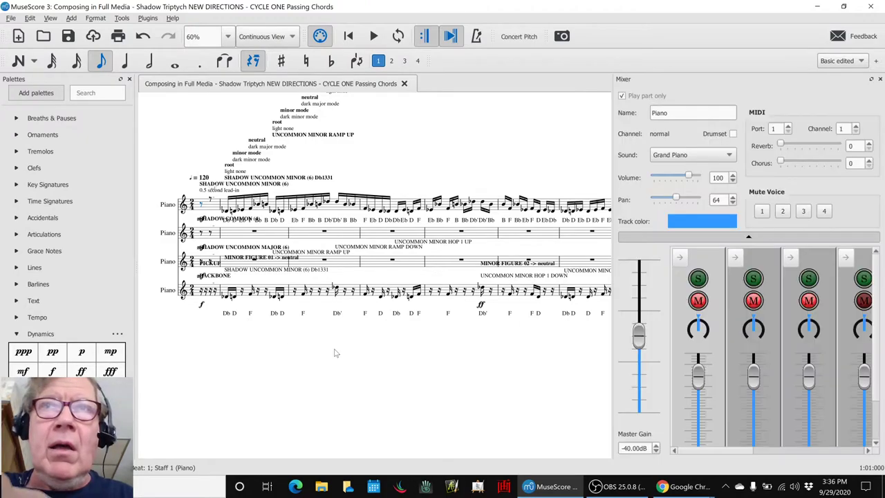
{"action": "key", "text": "F10"}
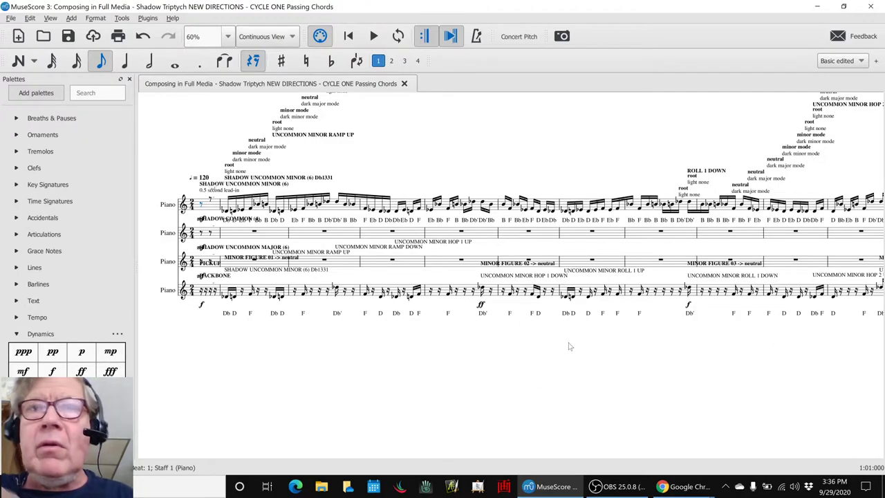
{"action": "key", "text": "i"}
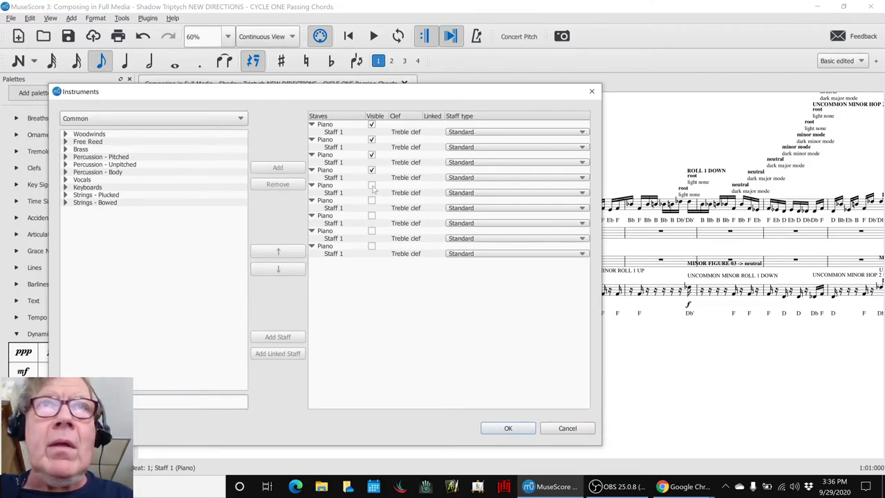
- Hide the first piano staff, leaving only Backbone and Passing Chords, and audition those two staves
{"action": "left_click", "coordinate": [371, 125]}
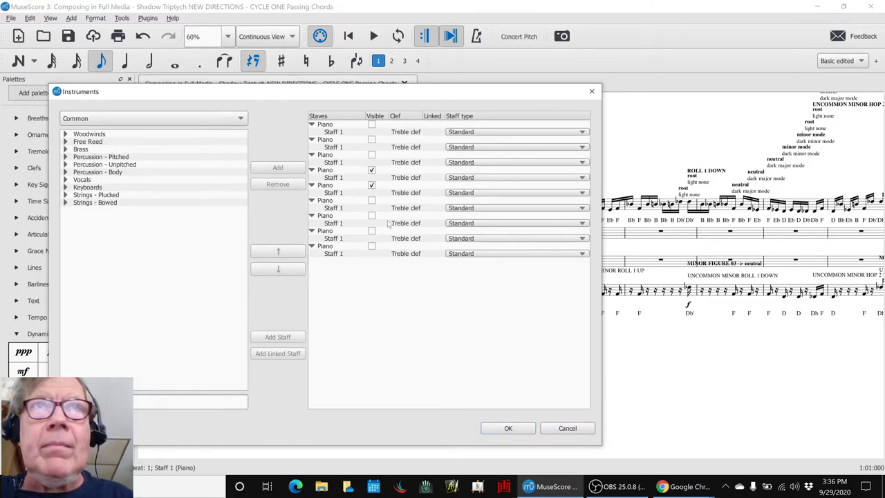
{"action": "left_click", "coordinate": [497, 427]}
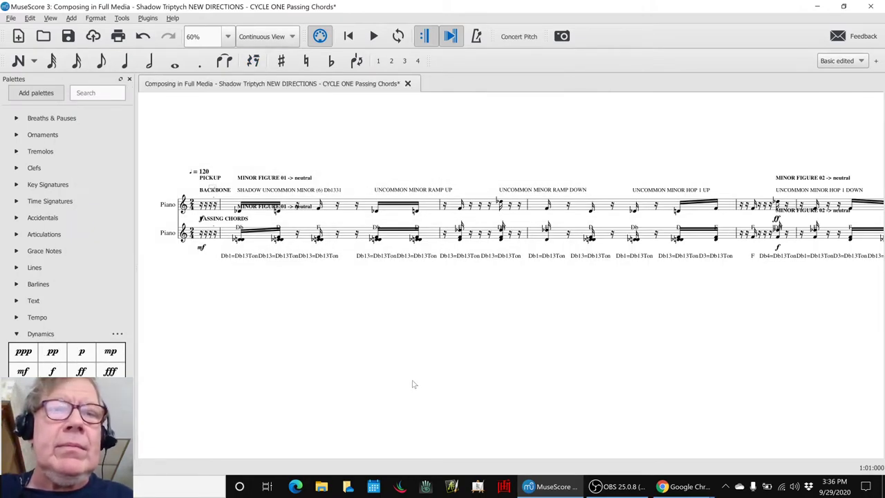
{"action": "key", "text": "space"}
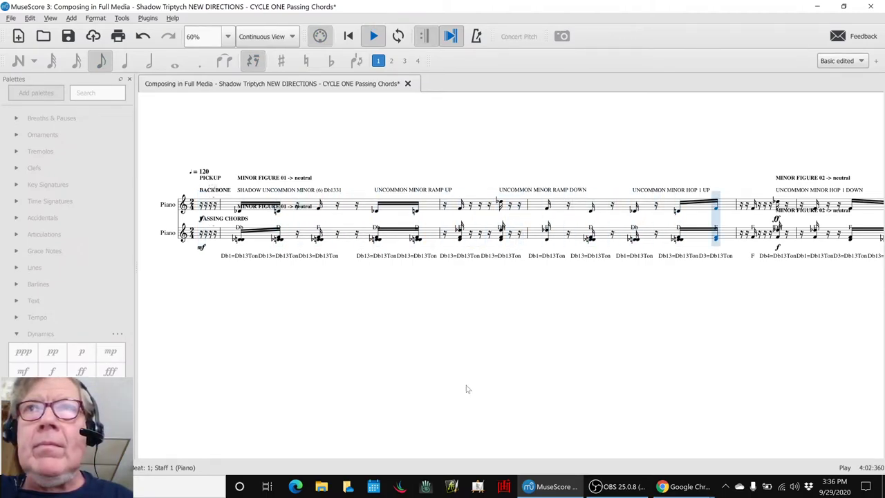
{"action": "key", "text": "space"}
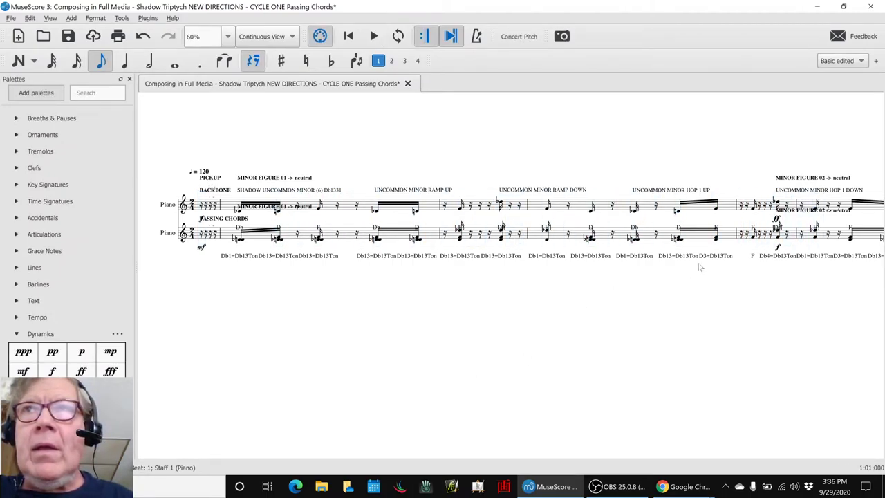
{"action": "key", "text": "Escape"}
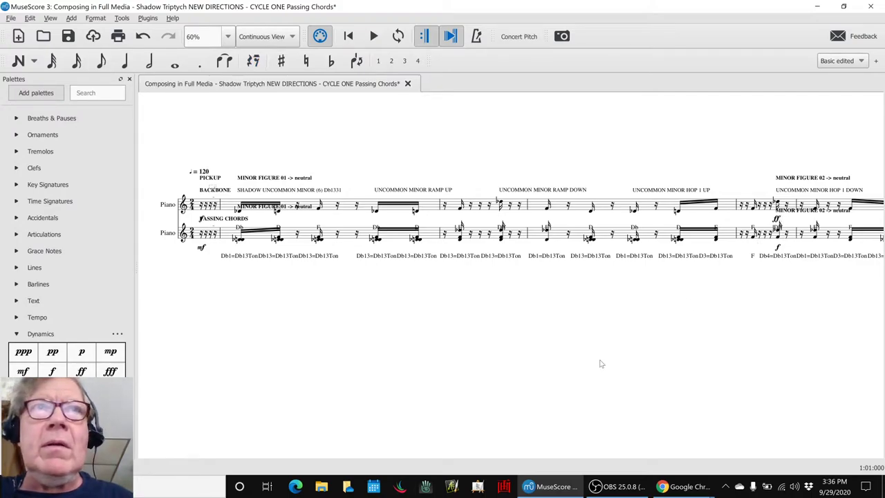
- Switch briefly to the Google Sheets energy table, then return to the MuseScore score
{"action": "key", "text": "alt+Tab"}
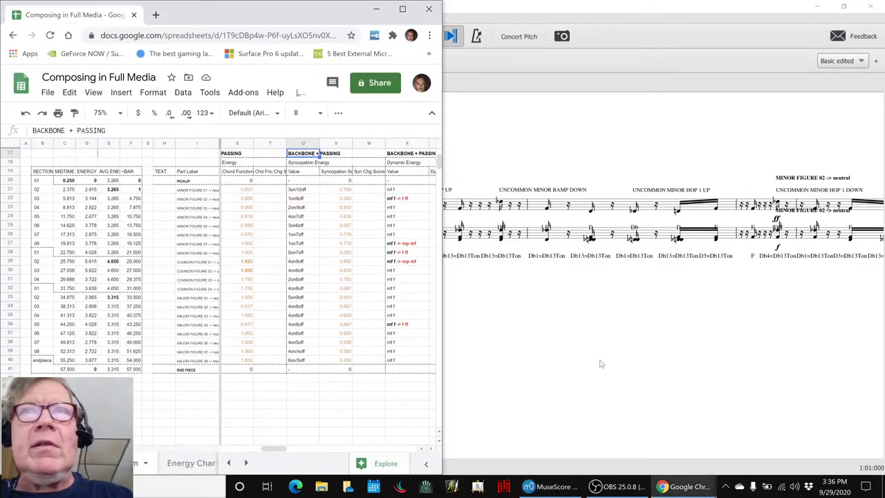
{"action": "key", "text": "alt+Tab"}
{"action": "key", "text": "alt+Tab"}
{"action": "key", "text": "alt+Tab"}
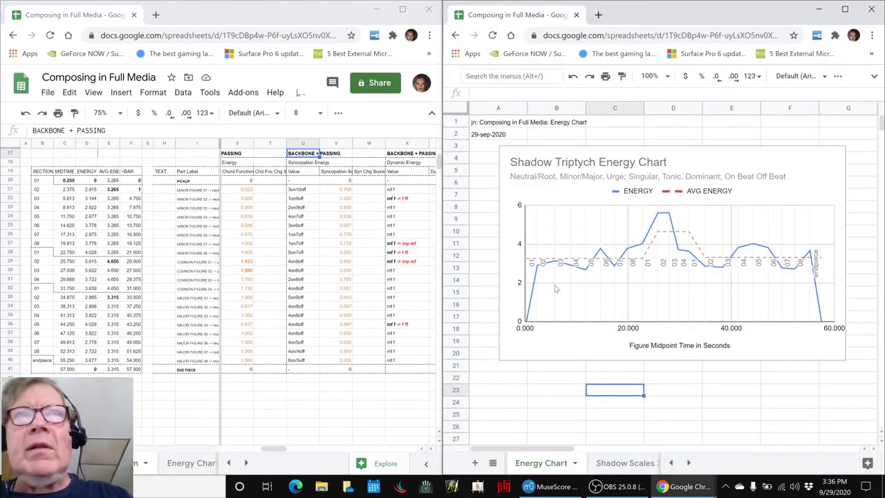
{"action": "key", "text": "alt+Tab"}
{"action": "key", "text": "alt+Tab"}
{"action": "key", "text": "alt+Tab"}
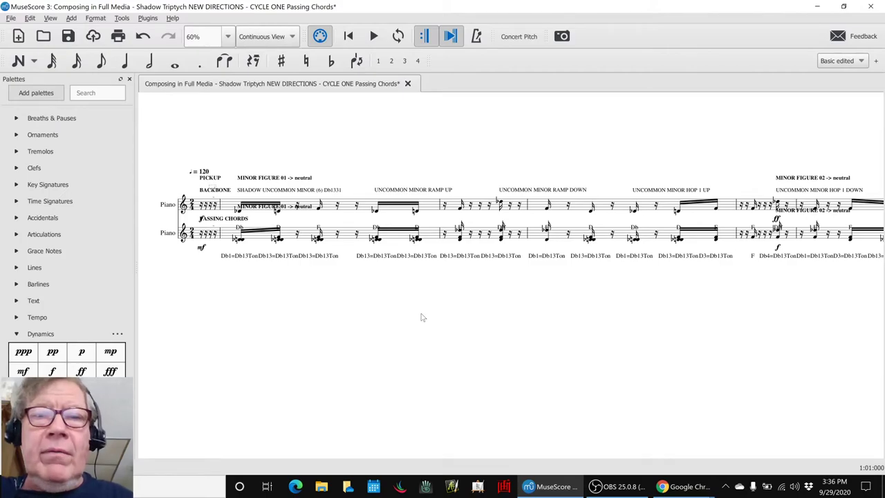
- Toggle mute on piano channel 1 in the Mixer, then play the two-staff score to END PIECE
{"action": "key", "text": "F10"}
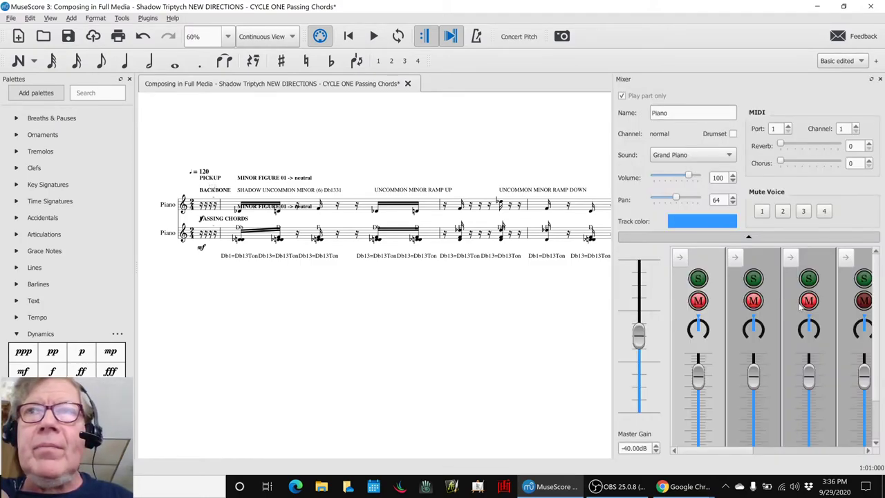
{"action": "left_click", "coordinate": [701, 301]}
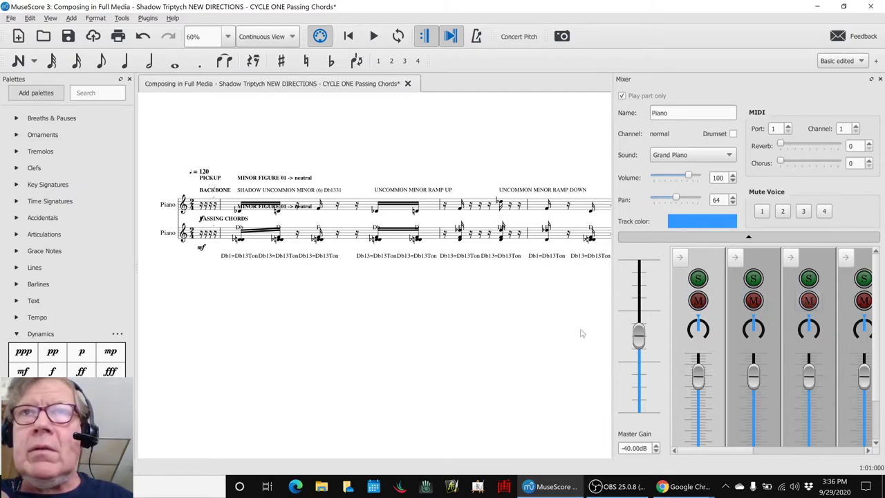
{"action": "key", "text": "F10"}
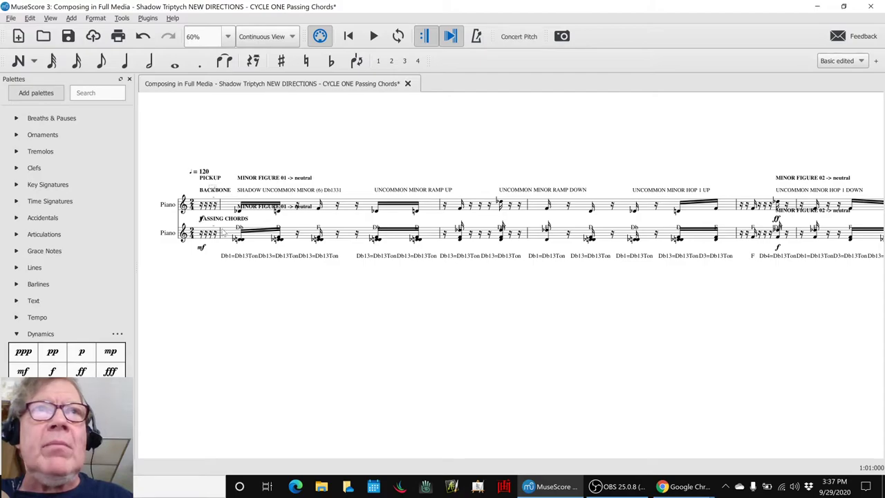
{"action": "left_click", "coordinate": [235, 234]}
{"action": "key", "text": "Escape"}
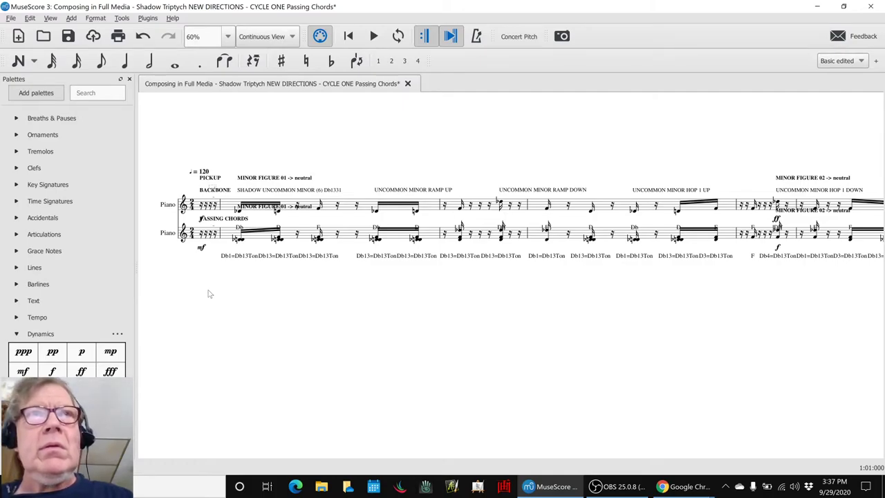
{"action": "key", "text": "space"}
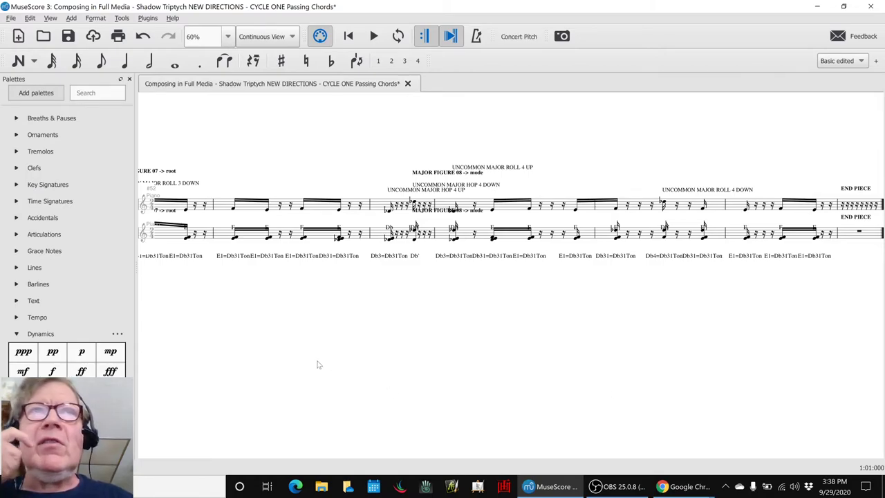
{"action": "left_click_drag", "start_coordinate": [320, 363], "coordinate": [504, 367]}
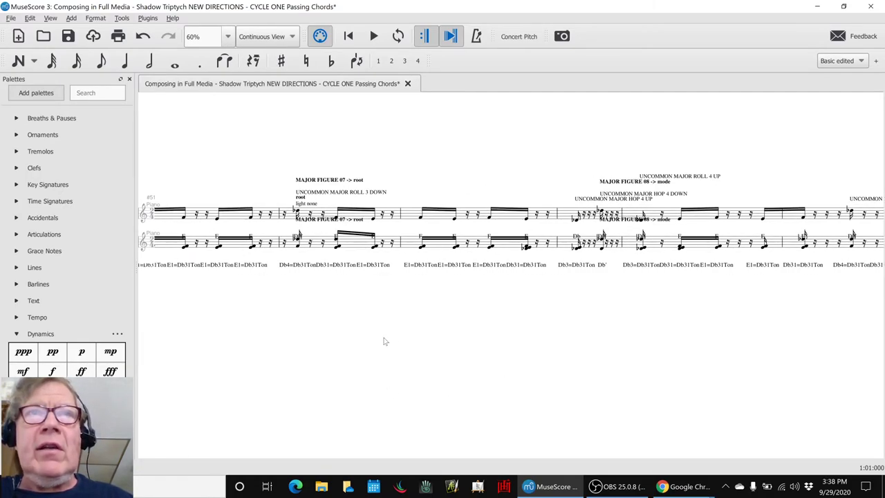
{"action": "left_click_drag", "start_coordinate": [383, 339], "coordinate": [525, 332]}
{"action": "left_click_drag", "start_coordinate": [416, 323], "coordinate": [555, 323]}
{"action": "left_click_drag", "start_coordinate": [487, 320], "coordinate": [573, 314]}
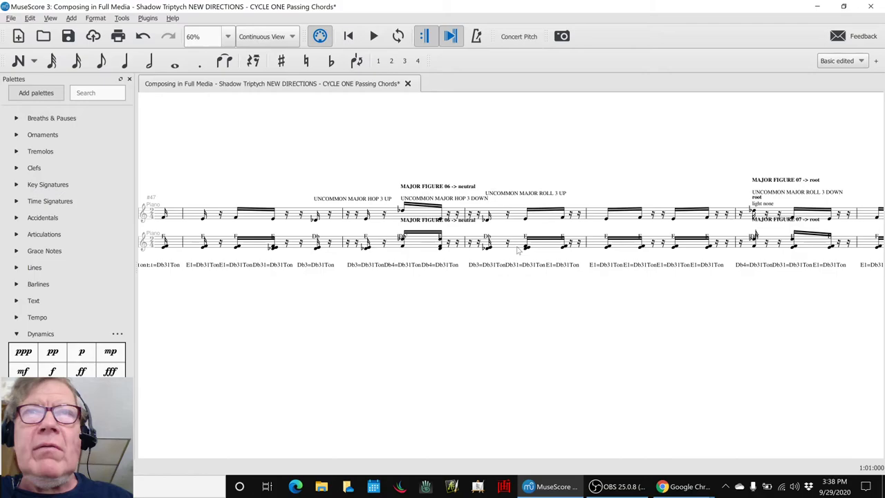
{"action": "left_click_drag", "start_coordinate": [391, 337], "coordinate": [465, 332]}
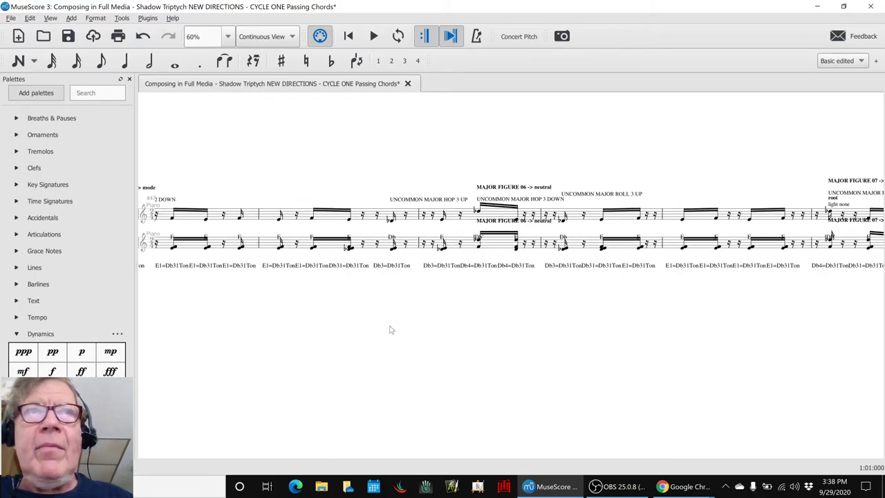
{"action": "left_click_drag", "start_coordinate": [285, 307], "coordinate": [483, 308]}
{"action": "key", "text": "ctrl+Home"}
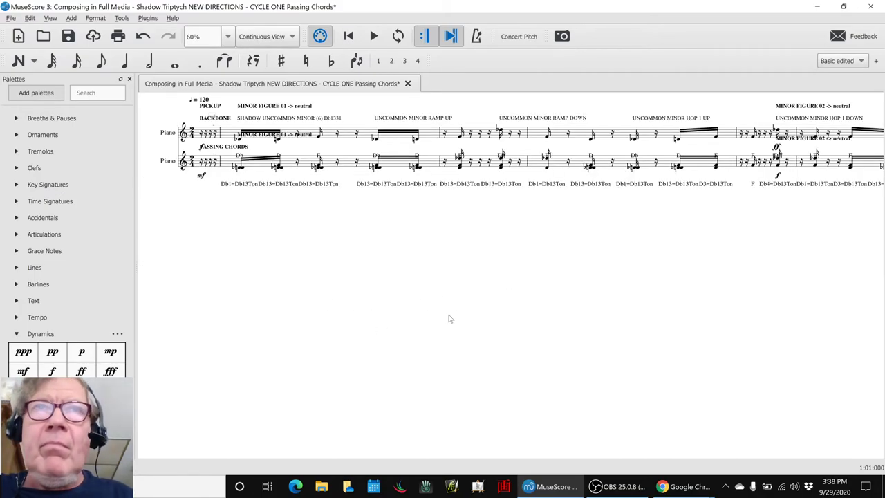
{"action": "scroll", "coordinate": [439, 299], "scroll_direction": "up", "scroll_amount": 2}
{"action": "left_click_drag", "start_coordinate": [726, 352], "coordinate": [286, 364]}
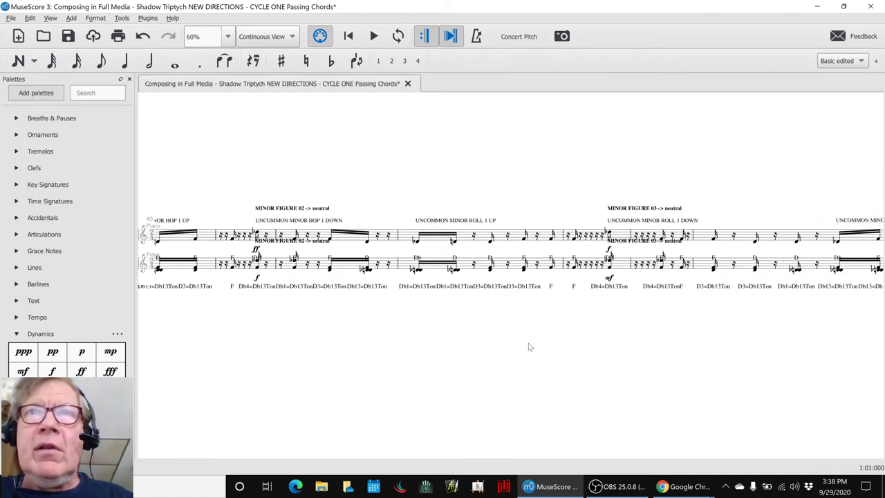
{"action": "left_click", "coordinate": [551, 269]}
{"action": "left_click", "coordinate": [575, 268]}
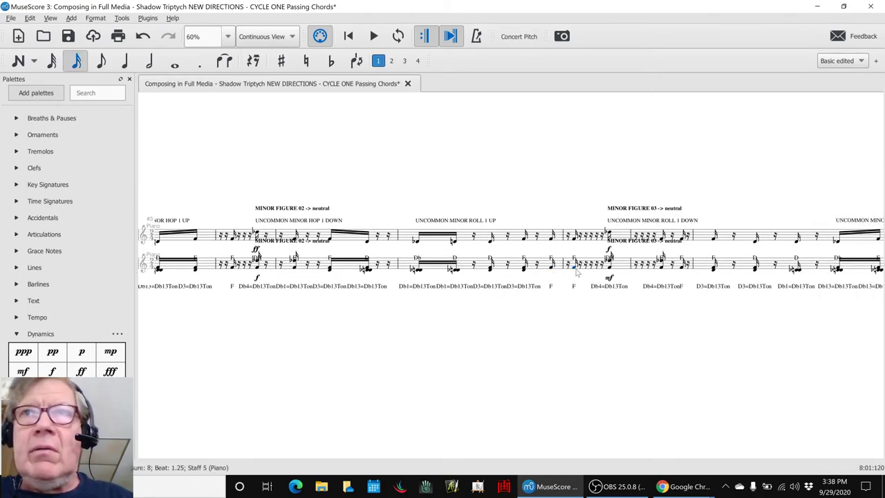
{"action": "scroll", "coordinate": [535, 356], "scroll_direction": "right", "scroll_amount": 8}
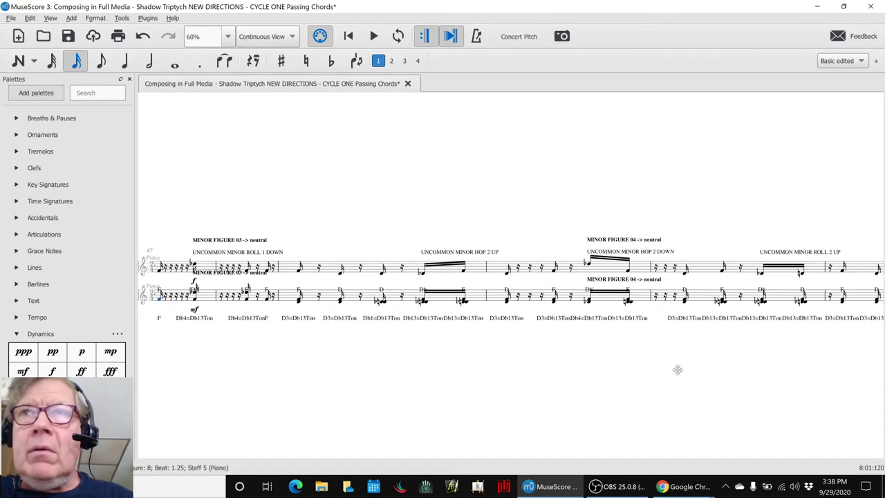
{"action": "left_click_drag", "start_coordinate": [678, 370], "coordinate": [528, 370]}
{"action": "left_click_drag", "start_coordinate": [683, 370], "coordinate": [604, 373]}
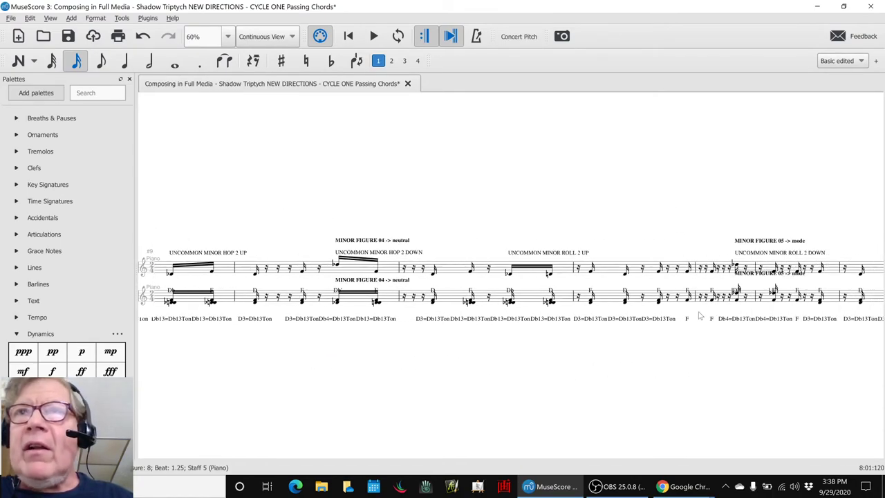
{"action": "left_click", "coordinate": [688, 298]}
{"action": "left_click", "coordinate": [631, 373]}
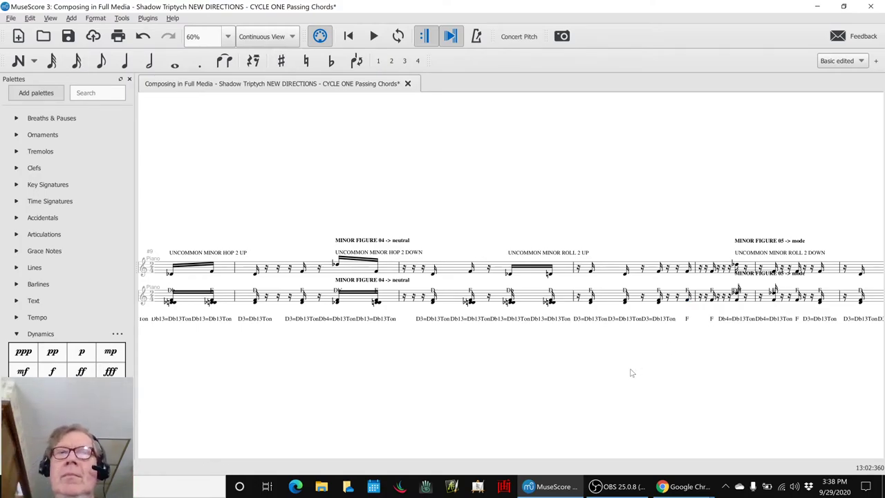
{"action": "key", "text": "alt+Tab"}
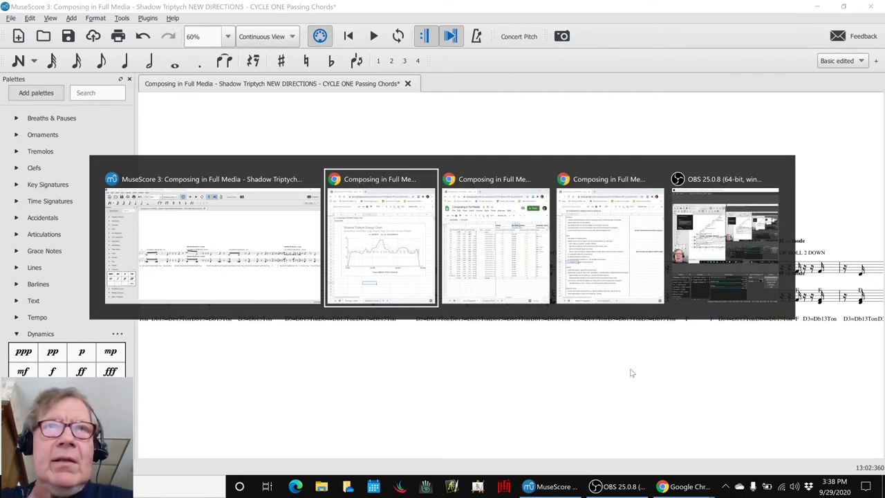
- Bold 'figure complexity' in the first Ideas Next Time note in B43
{"action": "key", "text": "alt+Tab"}
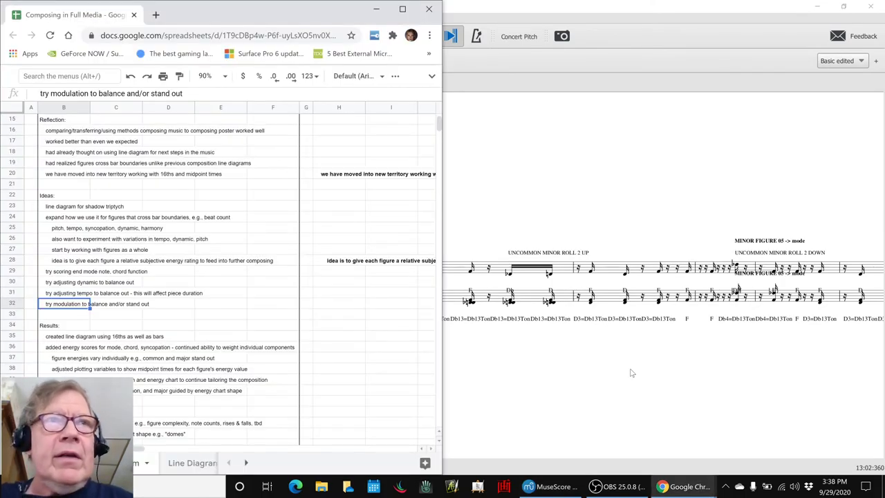
{"action": "scroll", "coordinate": [215, 332], "scroll_direction": "down", "scroll_amount": 2}
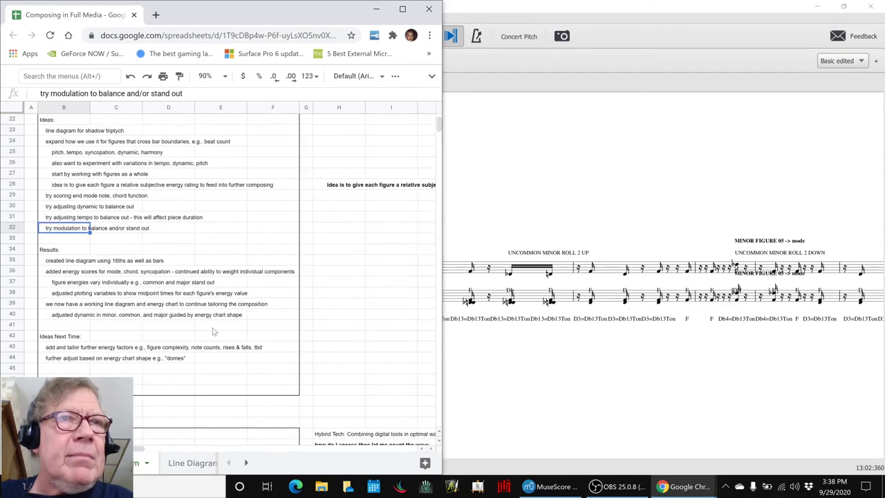
{"action": "double_click", "coordinate": [70, 349]}
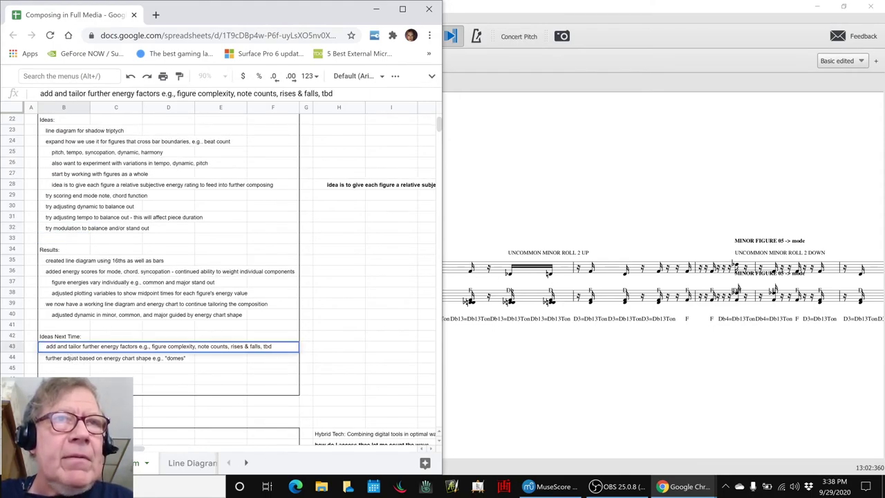
{"action": "double_click", "coordinate": [159, 346]}
{"action": "key", "text": "ctrl+shift+Right"}
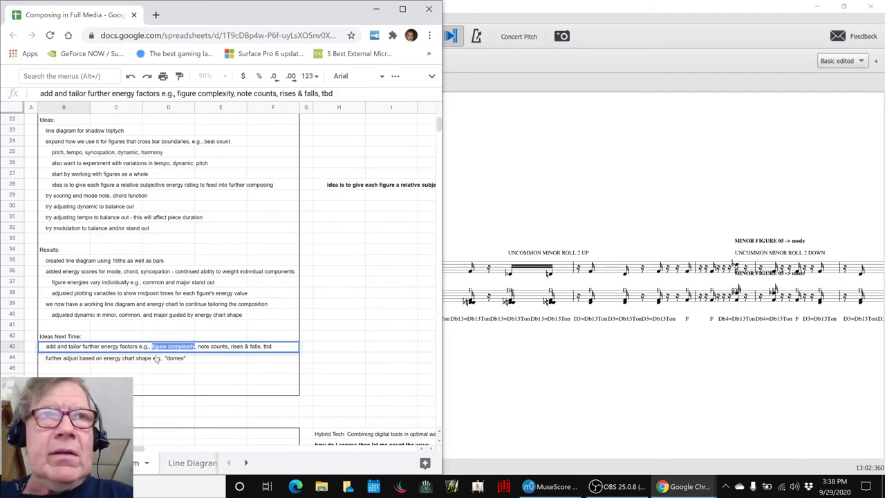
{"action": "key", "text": "ctrl+b"}
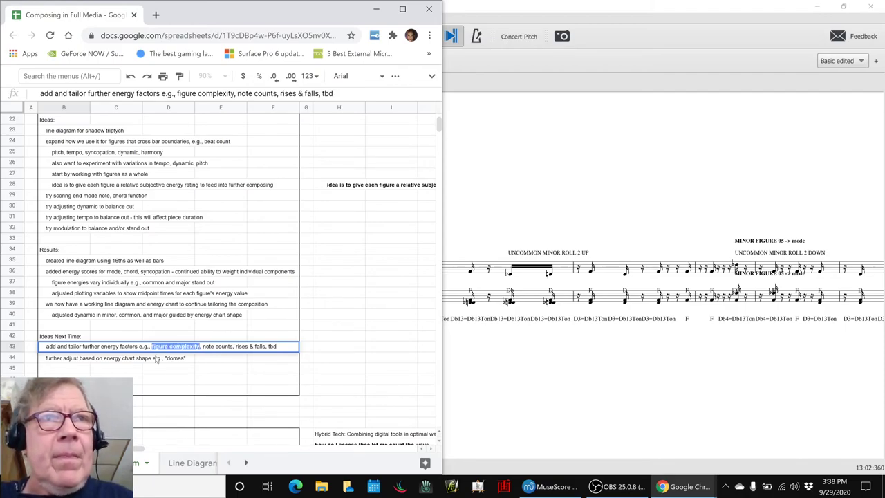
{"action": "left_click", "coordinate": [157, 359]}
- Move to the B44 idea, scroll through the notes, and bring OBS Studio beside the sheet
{"action": "left_click", "coordinate": [72, 358]}
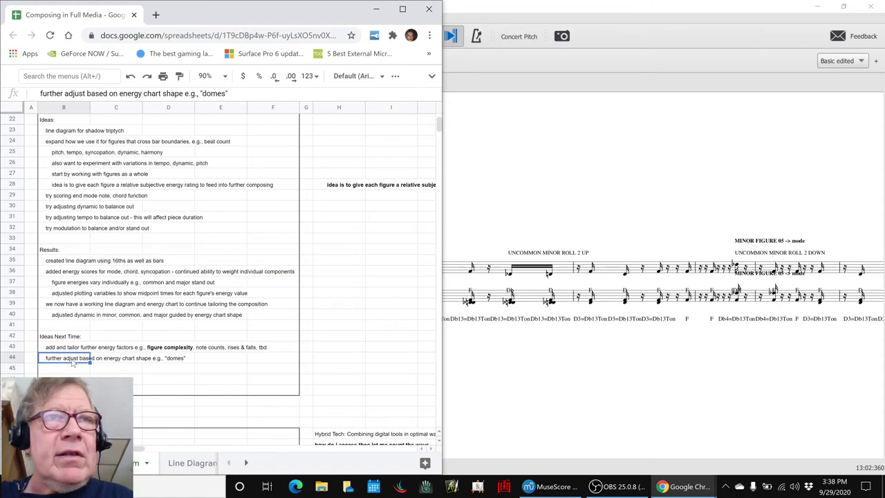
{"action": "scroll", "coordinate": [76, 362], "scroll_direction": "down", "scroll_amount": 5}
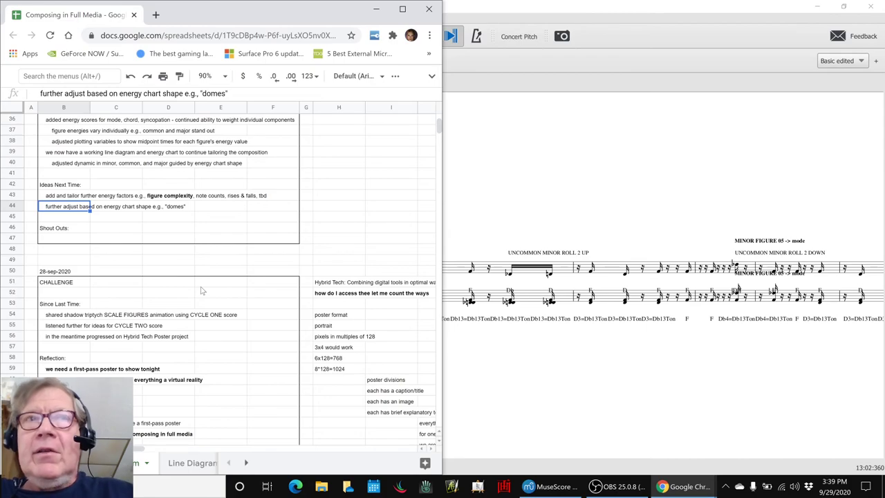
{"action": "key", "text": "alt+Tab"}
{"action": "key", "text": "alt+Tab"}
{"action": "key", "text": "alt+Tab"}
{"action": "key", "text": "alt+Tab"}
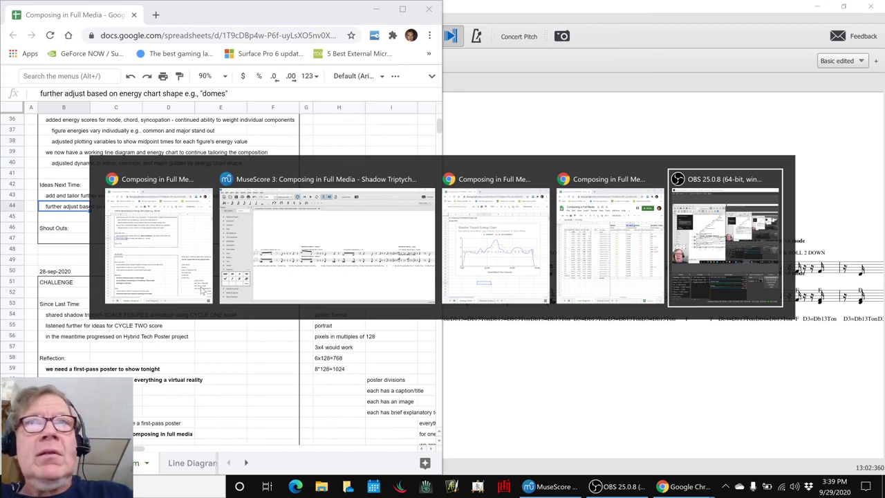
{"action": "key", "text": "alt+Tab"}
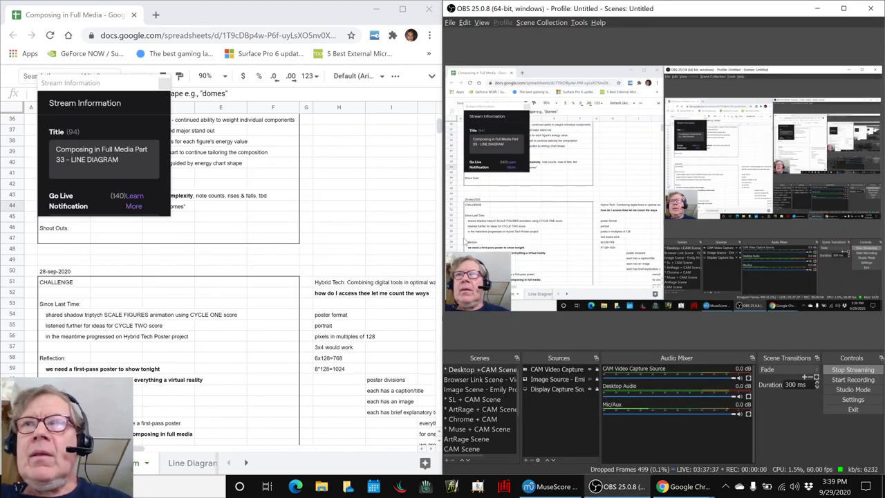